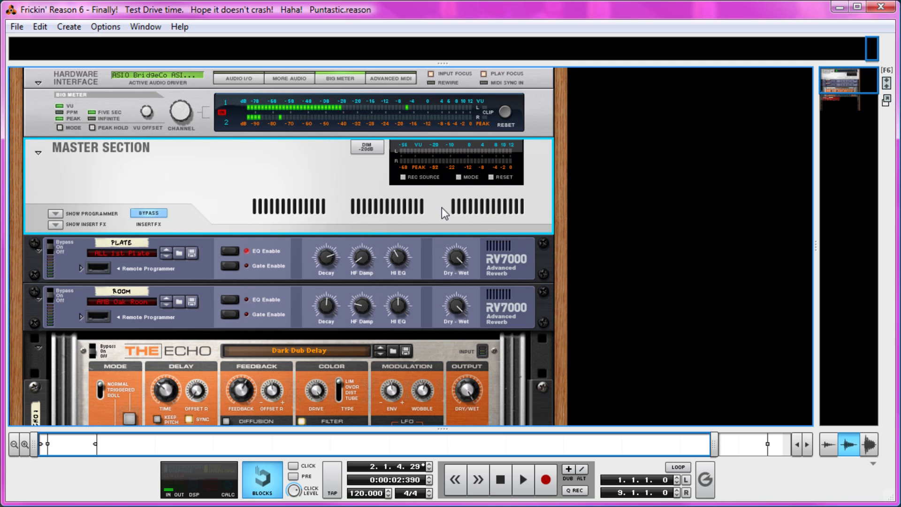
# Step: Create a Combinator in the empty rack space below the DDL-1 delay
pyautogui.click(622, 259)
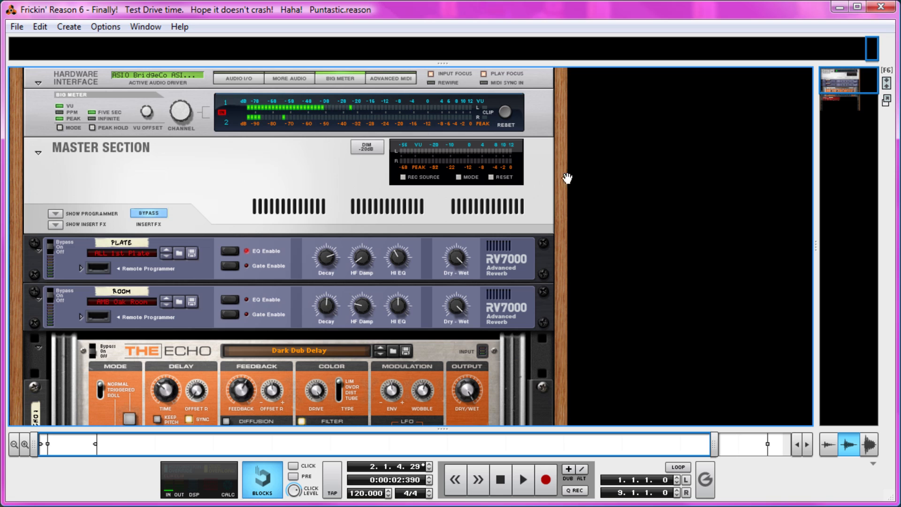
pyautogui.scroll(-8, 542, 233)
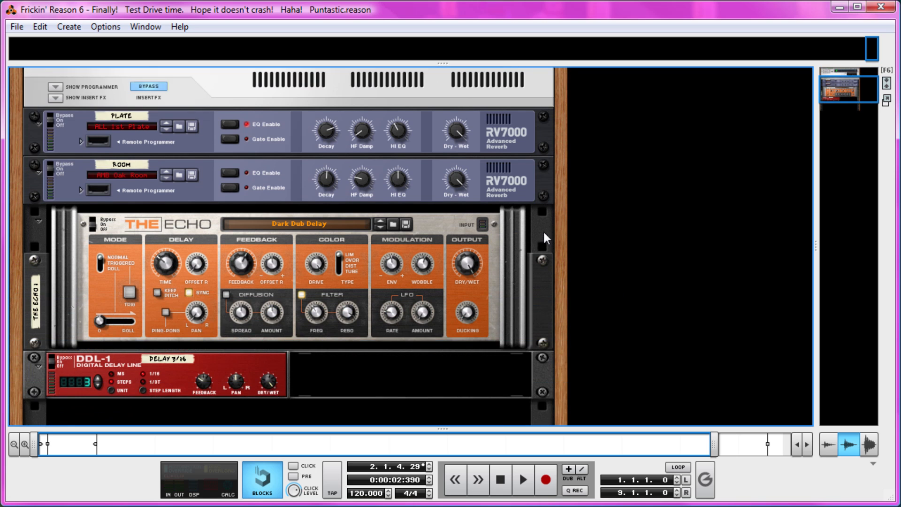
pyautogui.rightClick(310, 322)
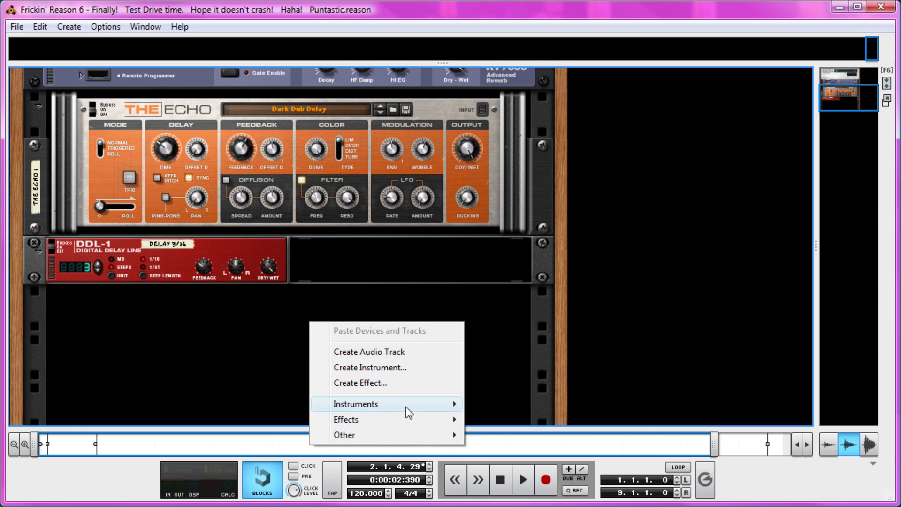
pyautogui.moveTo(404, 406)
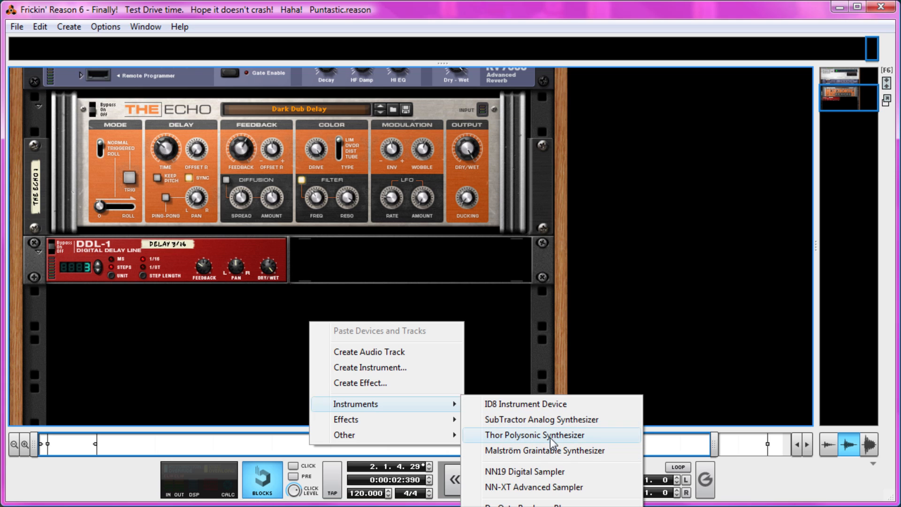
pyautogui.moveTo(411, 433)
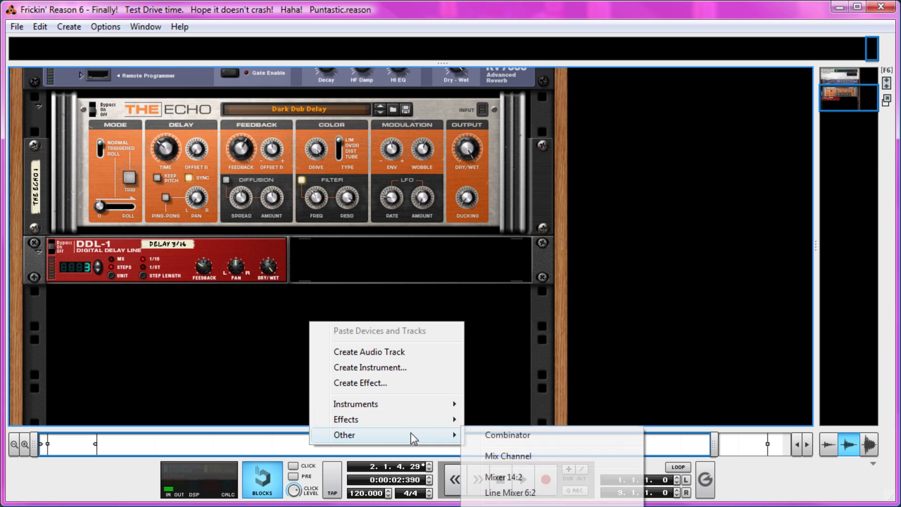
pyautogui.click(513, 436)
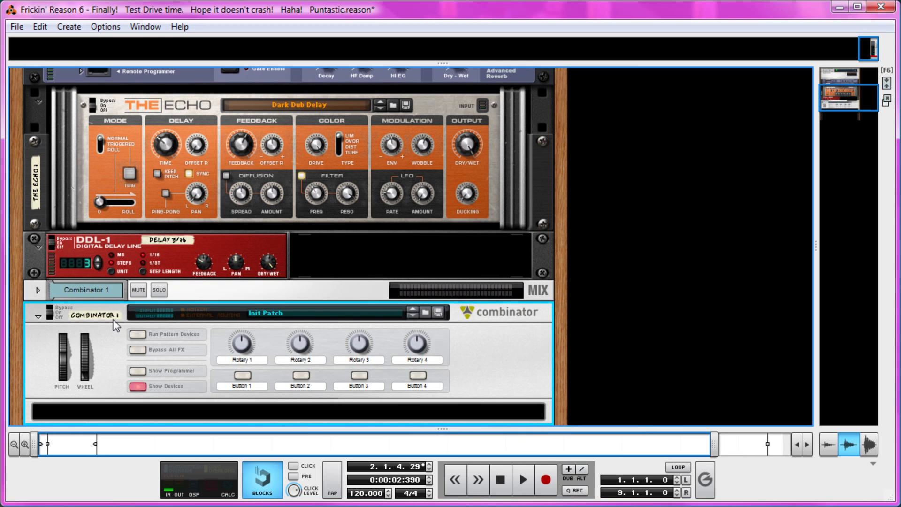
# Step: Rename the new Combinator to "Beat"
pyautogui.doubleClick(113, 320)
pyautogui.write('Beat')
pyautogui.press('Return')
# Step: Add a Line Mixer 6:2 inside the Beat Combinator
pyautogui.scroll(-1, 116, 325)
pyautogui.scroll(-1, 116, 325)
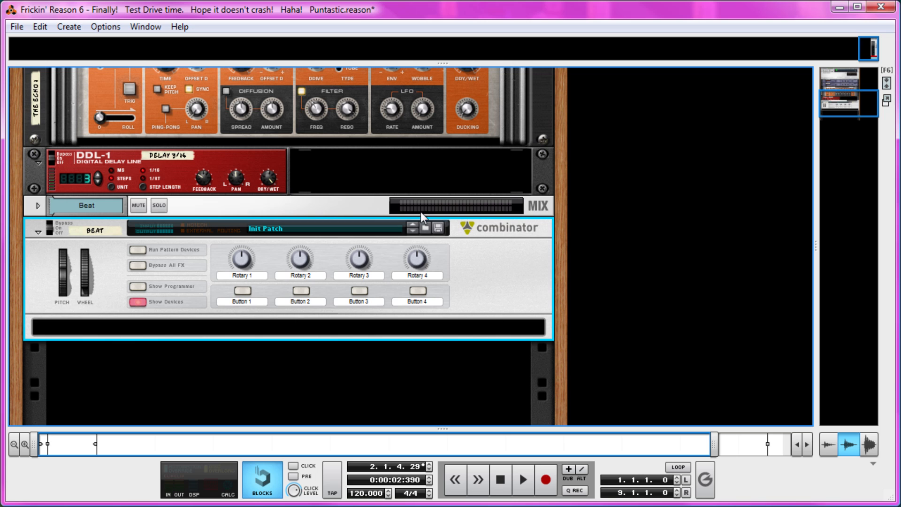
pyautogui.rightClick(420, 323)
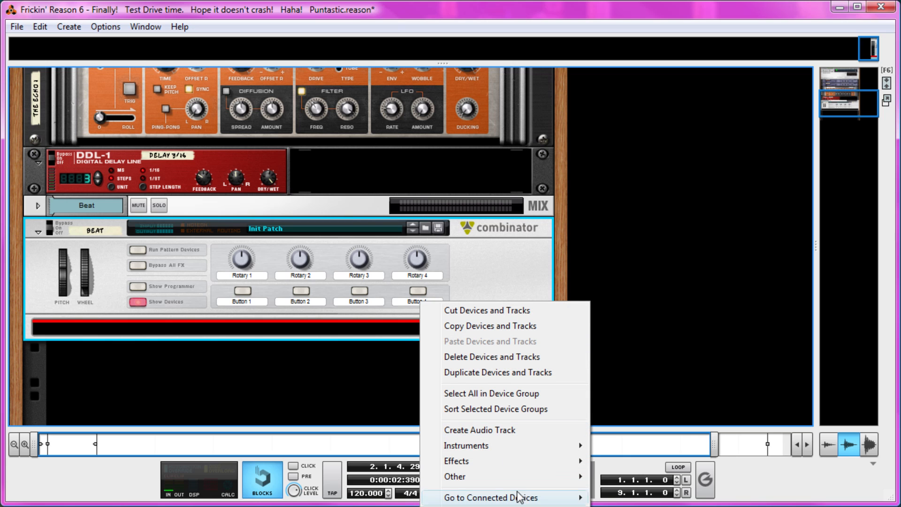
pyautogui.moveTo(544, 474)
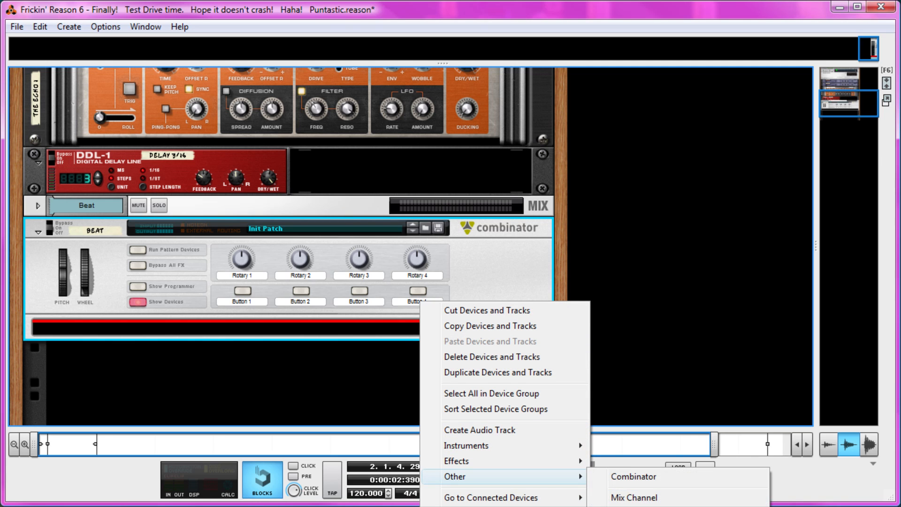
pyautogui.click(638, 505)
# Step: Add a Kong Drum Designer below the line mixer inside the Beat Combinator
pyautogui.rightClick(227, 379)
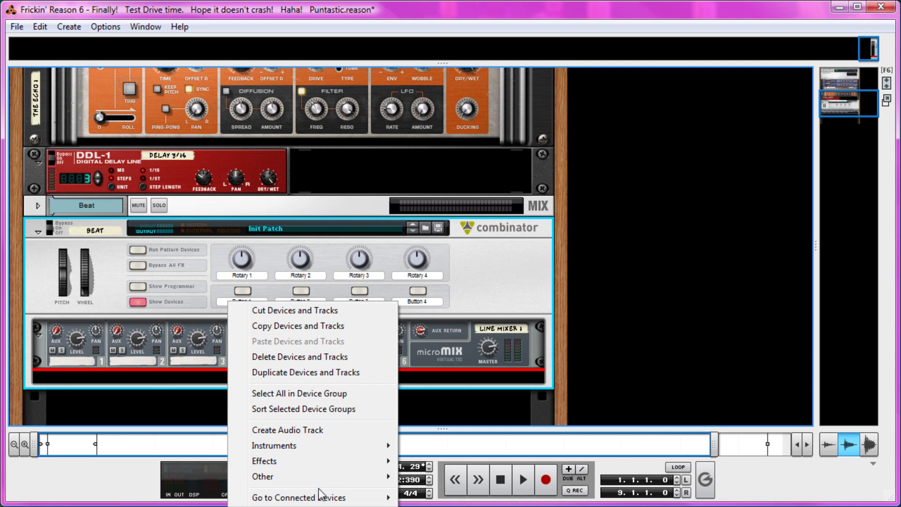
pyautogui.moveTo(337, 463)
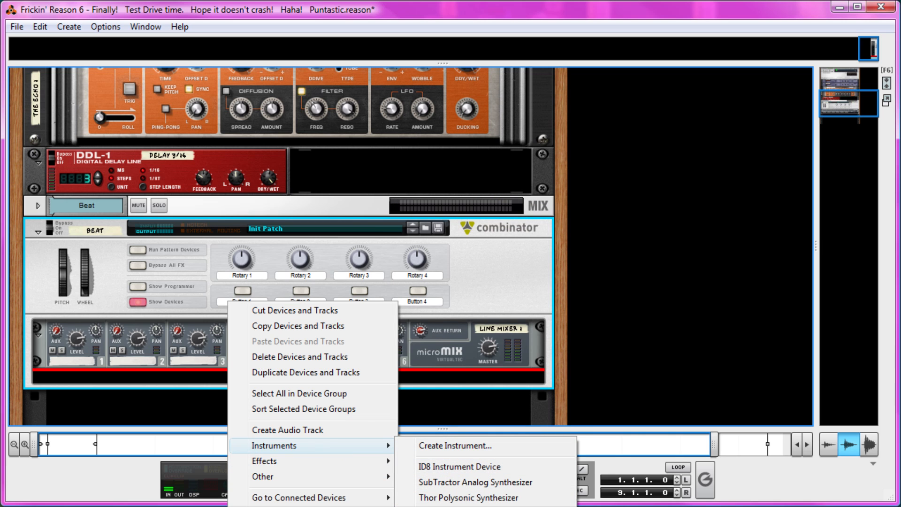
pyautogui.click(455, 506)
pyautogui.scroll(-1, 233, 310)
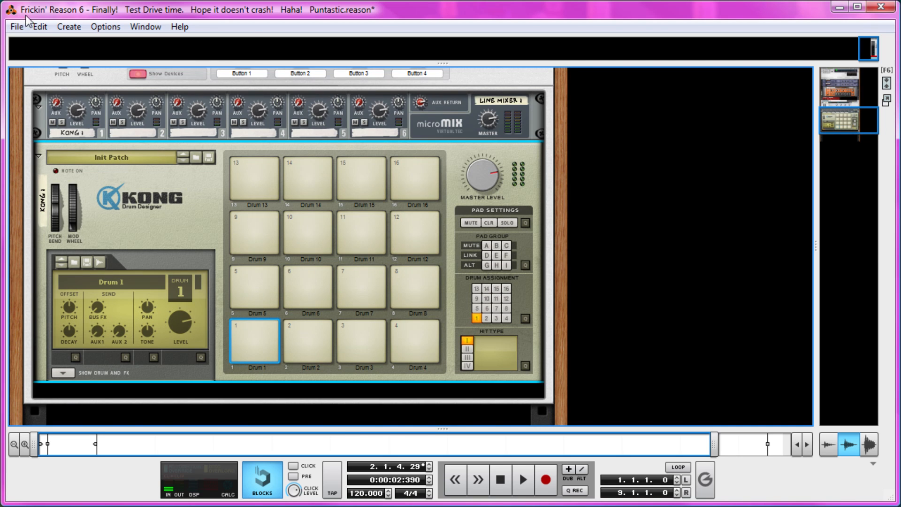
# Step: Review the "Load default sound in new devices" option in the general preferences, and close the preferences
pyautogui.click(39, 26)
pyautogui.click(94, 506)
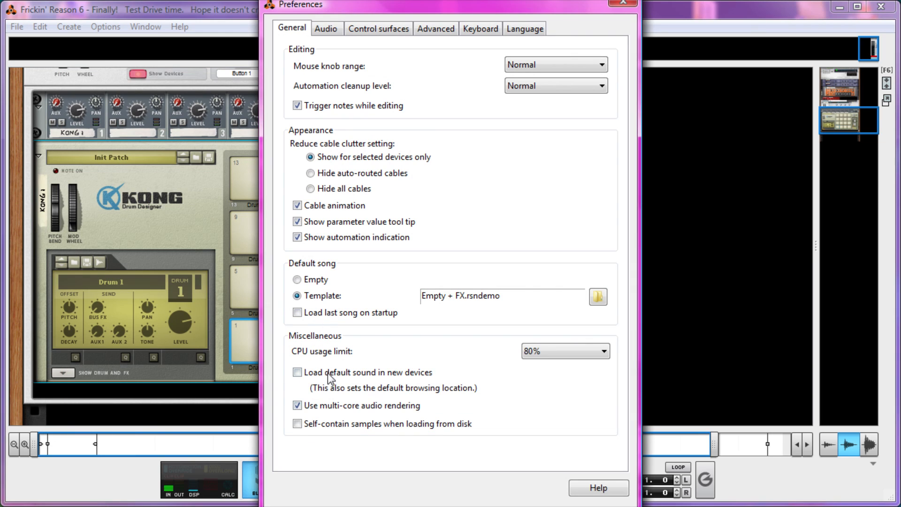
pyautogui.click(396, 371)
pyautogui.click(623, 3)
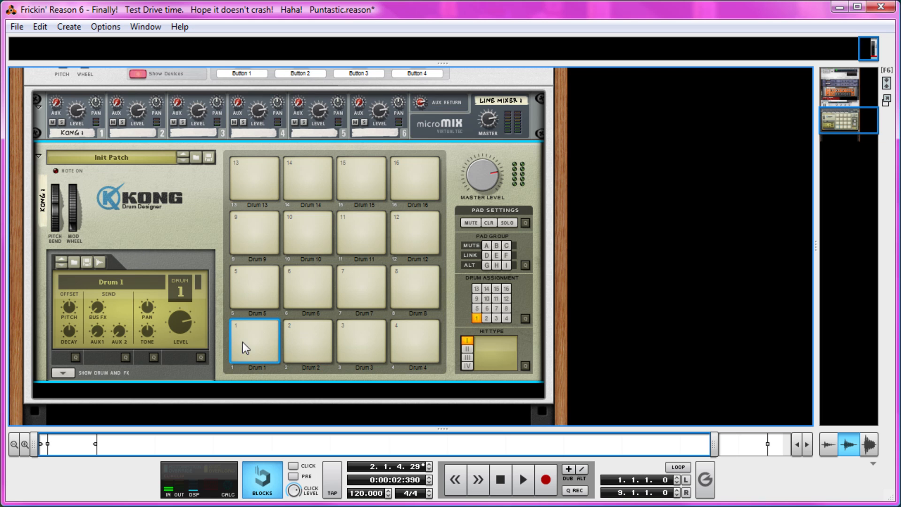
# Step: Show Kong's drum and FX section and assign an NN-Nano Sampler as the drum module for pad 1
pyautogui.click(66, 373)
pyautogui.click(68, 326)
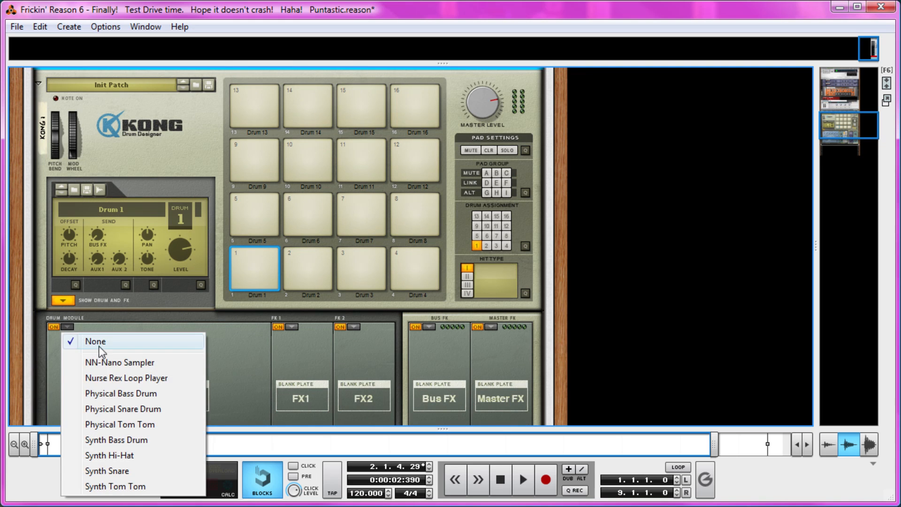
pyautogui.click(116, 361)
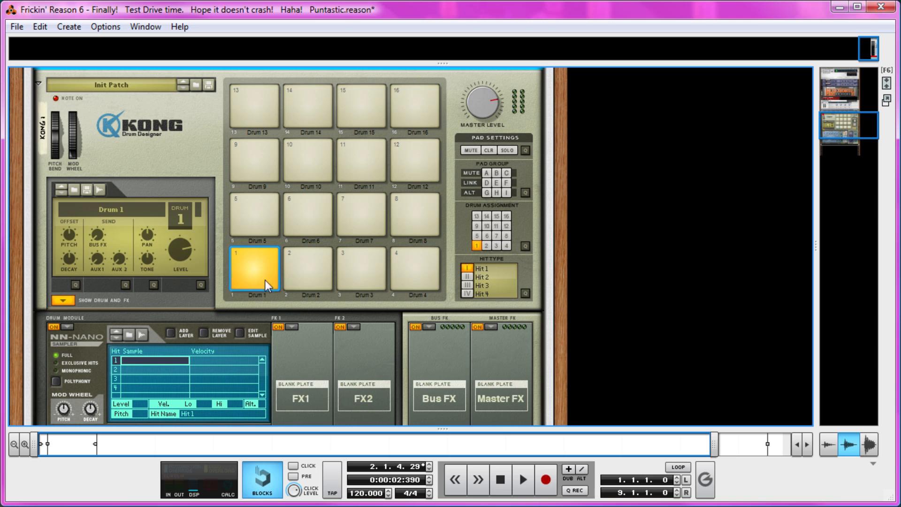
# Step: Browse samples for pad 1's first hit and go to the Kicks folder in the Dubstep Illusions one-shot drums from Primeloops
pyautogui.doubleClick(146, 359)
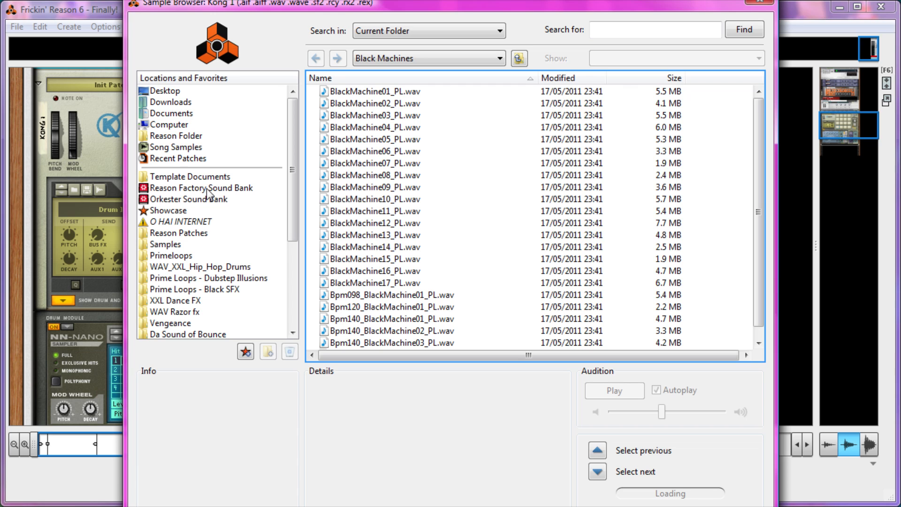
pyautogui.click(177, 257)
pyautogui.click(584, 202)
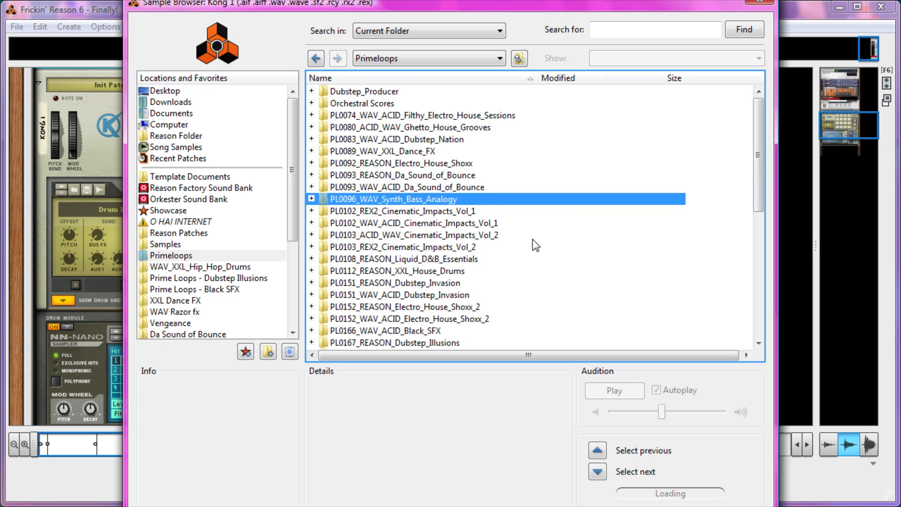
pyautogui.scroll(-2, 535, 244)
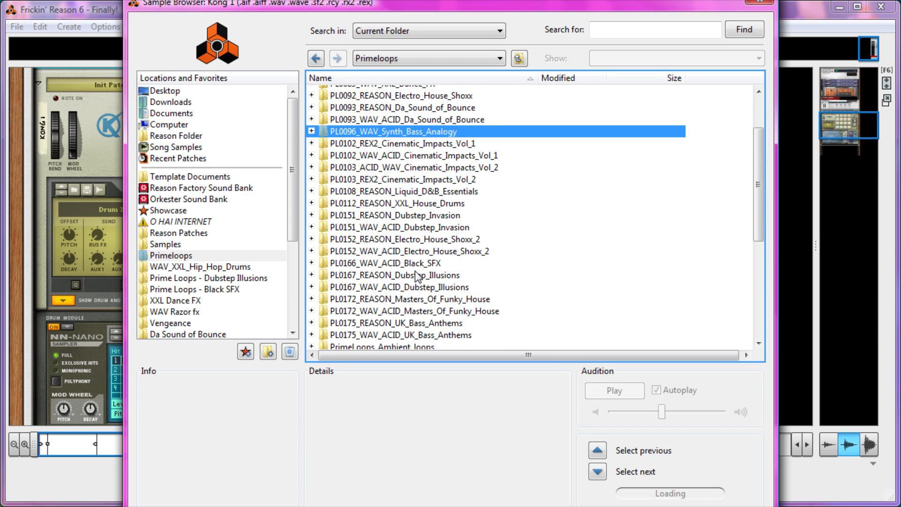
pyautogui.doubleClick(416, 275)
pyautogui.doubleClick(383, 94)
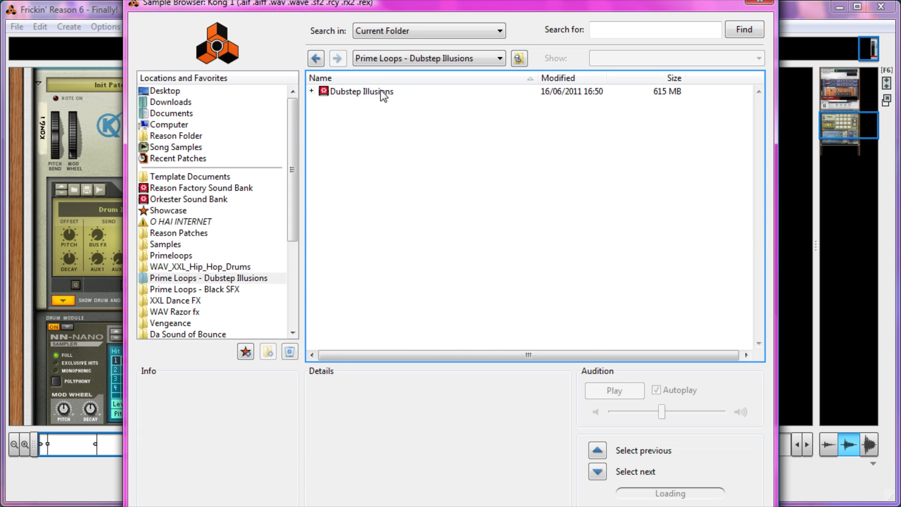
pyautogui.doubleClick(368, 95)
pyautogui.doubleClick(367, 115)
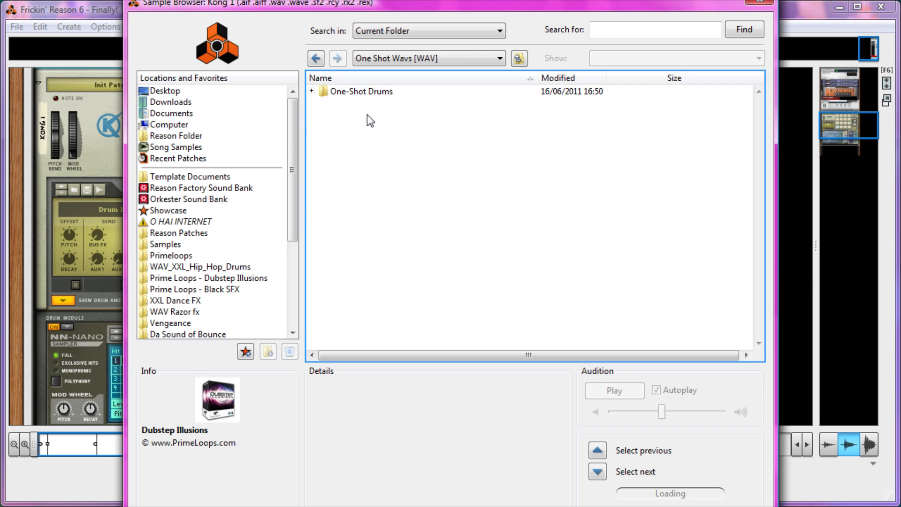
pyautogui.doubleClick(369, 92)
pyautogui.doubleClick(339, 139)
# Step: Audition the kick samples and load Kick38.wav into pad 1's first hit
pyautogui.click(354, 92)
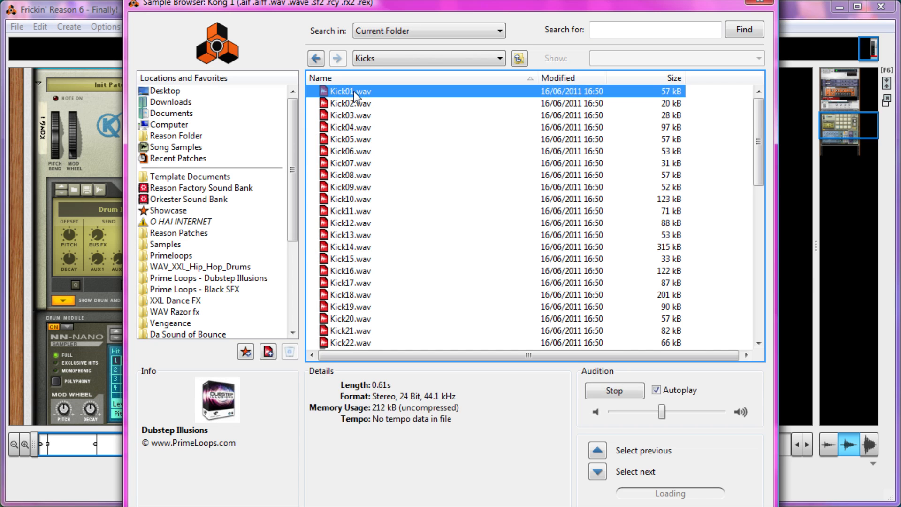
pyautogui.press('Down')
pyautogui.press('Down')
pyautogui.press('Down')
pyautogui.press('Up')
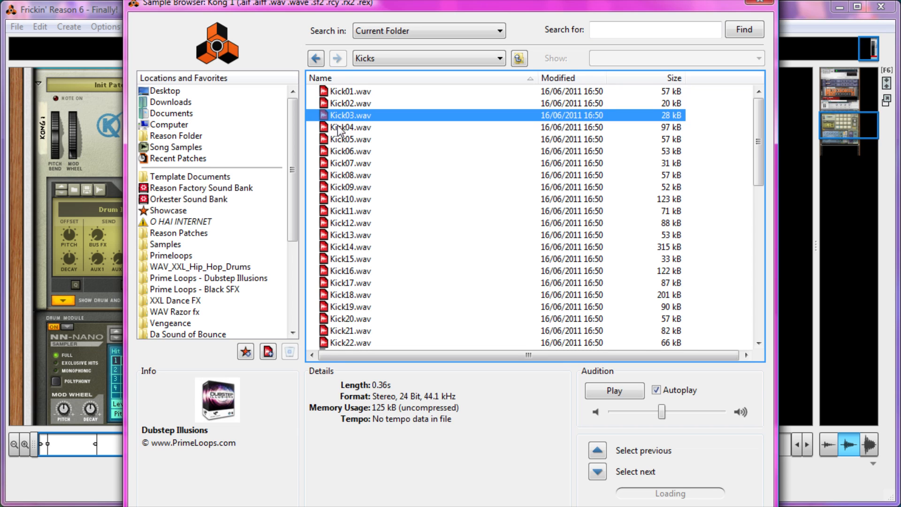
pyautogui.click(376, 232)
pyautogui.click(384, 259)
pyautogui.scroll(-6, 384, 257)
pyautogui.click(384, 260)
pyautogui.press('Down')
pyautogui.press('Down')
pyautogui.press('Down')
pyautogui.press('Down')
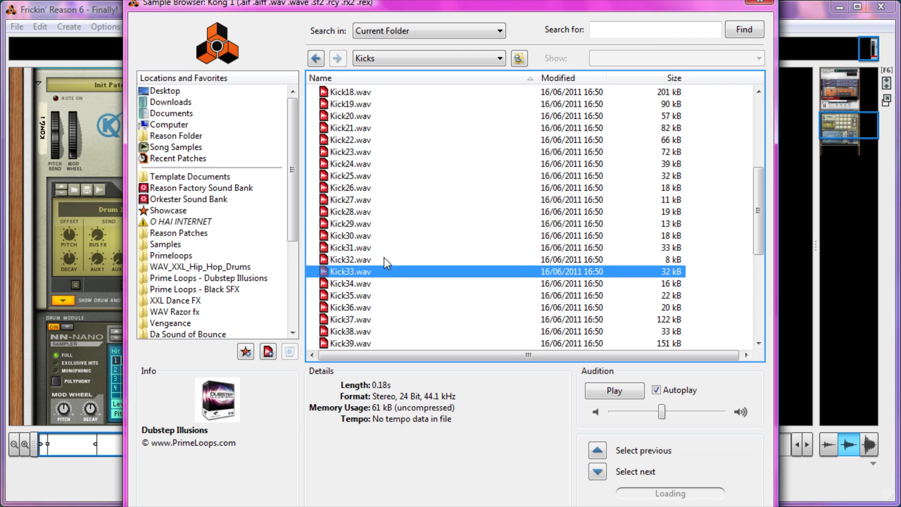
pyautogui.press('Down')
pyautogui.press('Down')
pyautogui.press('Up')
pyautogui.press('Down')
pyautogui.scroll(-2, 387, 275)
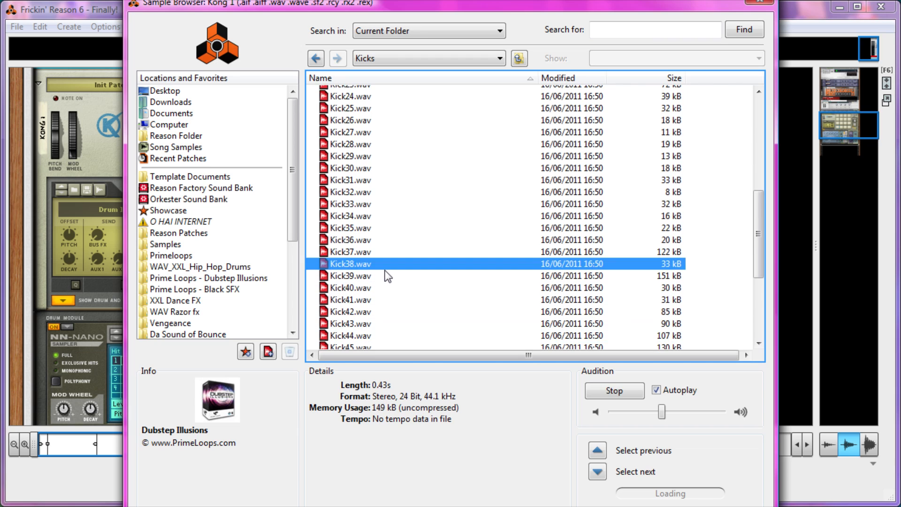
pyautogui.doubleClick(386, 268)
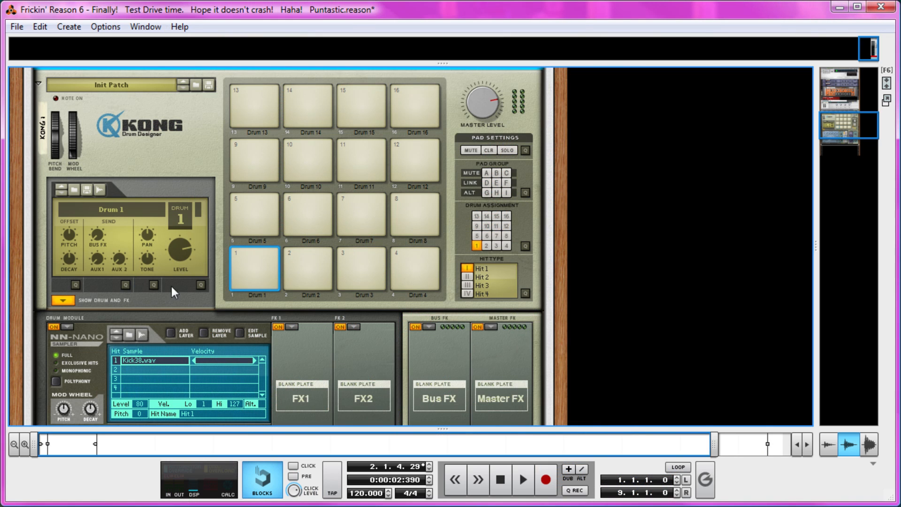
# Step: Play pad 1, and assign an NN-Nano Sampler as the drum module for pad 5
pyautogui.click(262, 257)
pyautogui.click(265, 210)
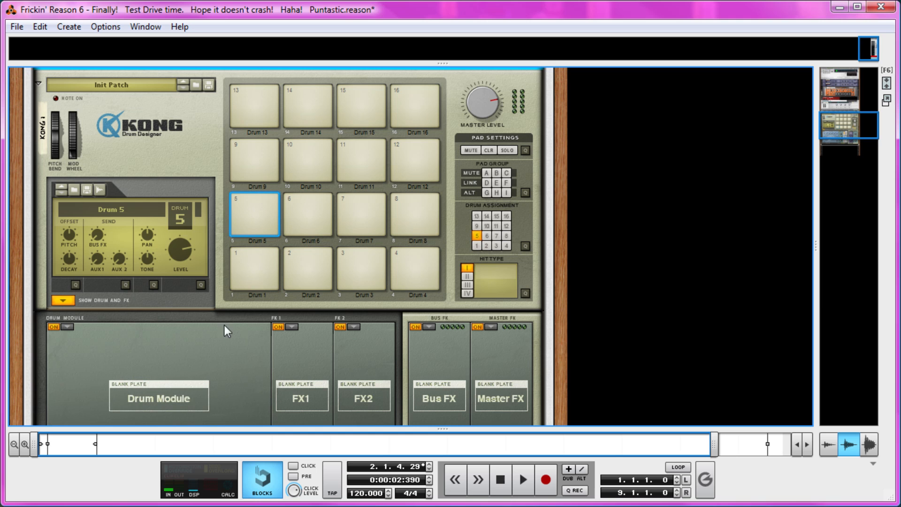
pyautogui.click(67, 327)
pyautogui.click(159, 359)
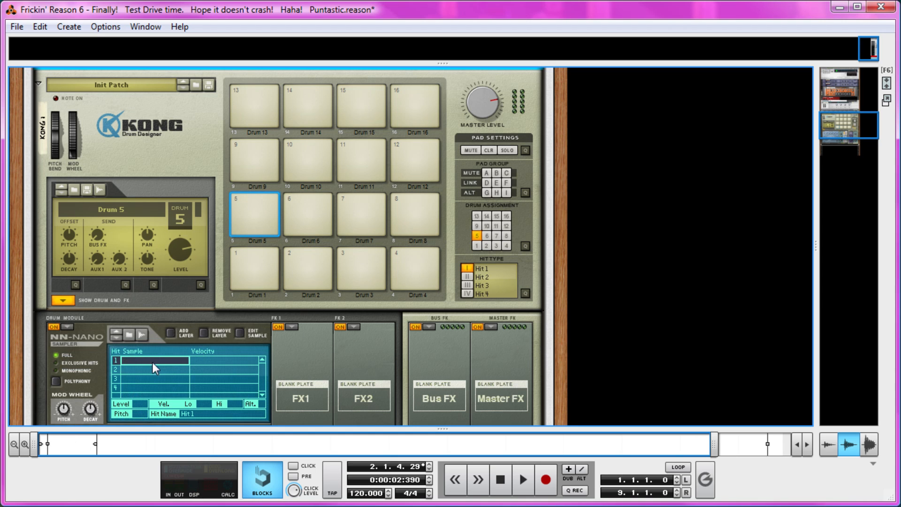
# Step: Audition kick samples for pad 5's first hit and load Kick52.wav into it
pyautogui.doubleClick(153, 364)
pyautogui.click(347, 271)
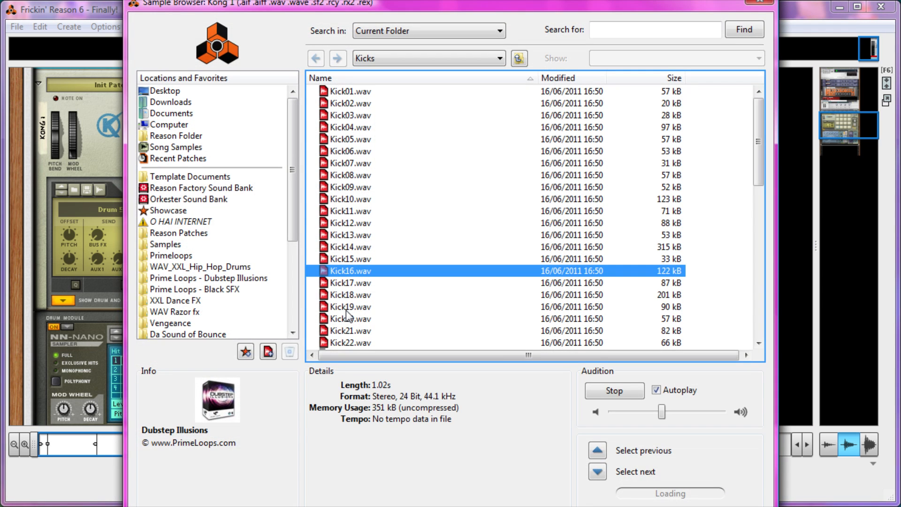
pyautogui.click(347, 283)
pyautogui.click(347, 306)
pyautogui.scroll(-6, 346, 322)
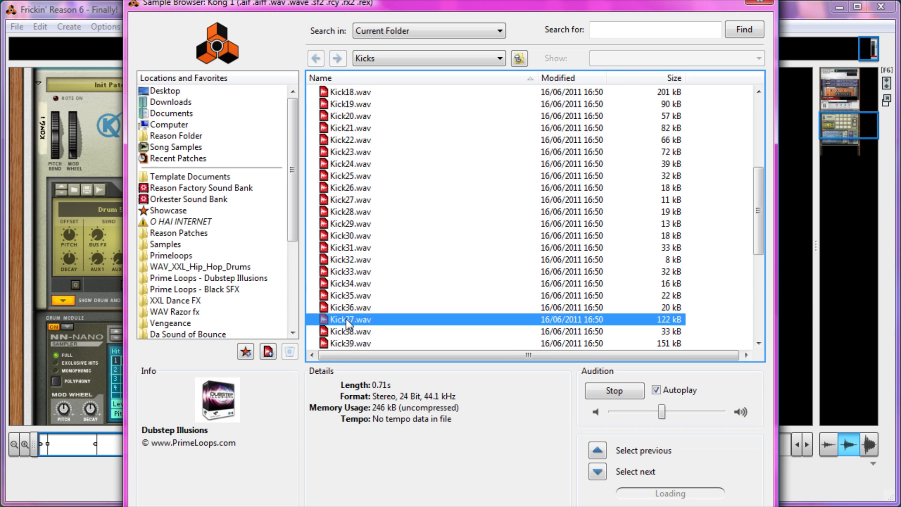
pyautogui.click(345, 319)
pyautogui.scroll(-2, 345, 319)
pyautogui.click(345, 320)
pyautogui.scroll(-1, 345, 319)
pyautogui.scroll(-1, 345, 319)
pyautogui.click(345, 319)
pyautogui.click(345, 329)
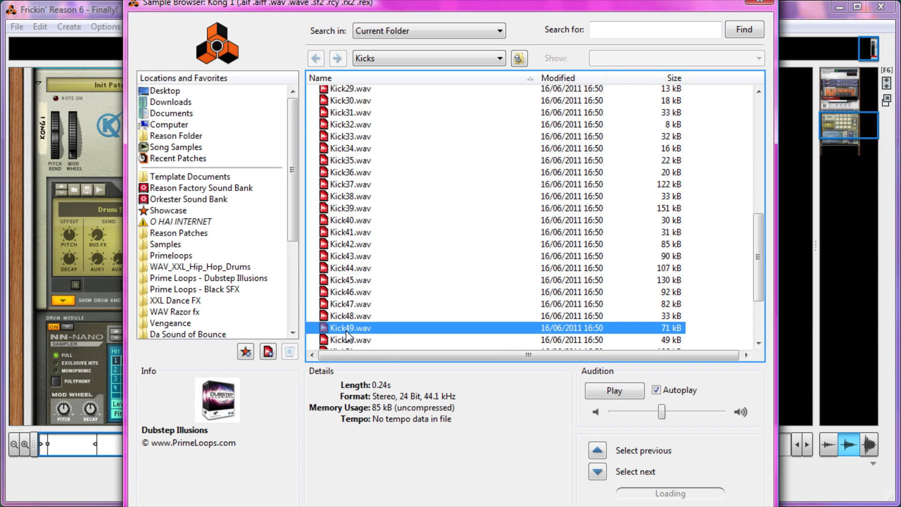
pyautogui.scroll(-1, 346, 331)
pyautogui.click(347, 320)
pyautogui.click(348, 328)
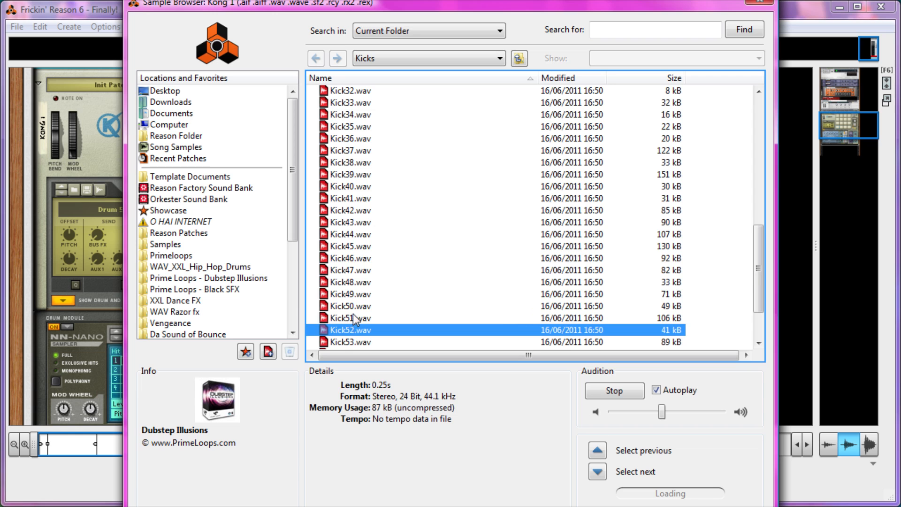
pyautogui.scroll(-2, 352, 312)
pyautogui.press('Down')
pyautogui.press('Down')
pyautogui.press('Up')
pyautogui.press('Up')
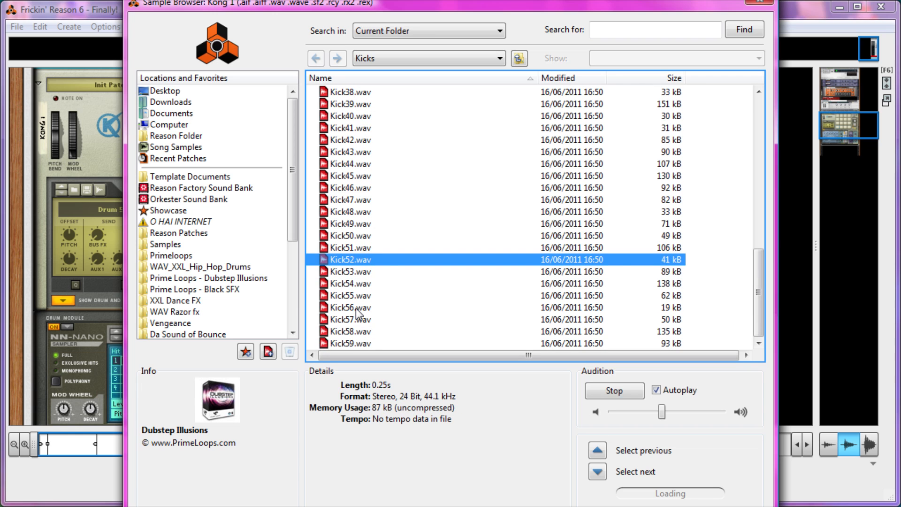
pyautogui.doubleClick(350, 258)
# Step: Play pads 5 and 1 alternately to compare the two loaded kicks
pyautogui.click(252, 213)
pyautogui.click(254, 286)
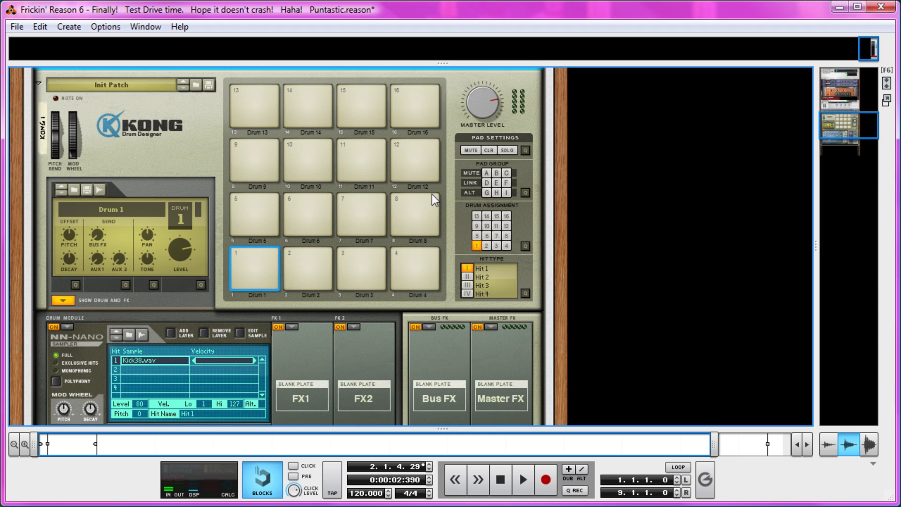
pyautogui.click(265, 215)
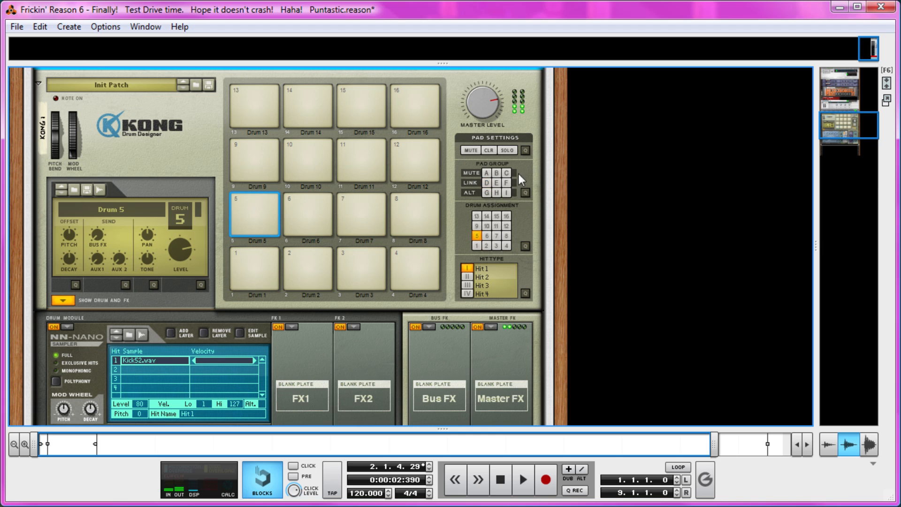
# Step: Put pad 5 in link group D with pad 1 and assign a Filter to pad 5's first effect slot
pyautogui.click(486, 186)
pyautogui.click(293, 328)
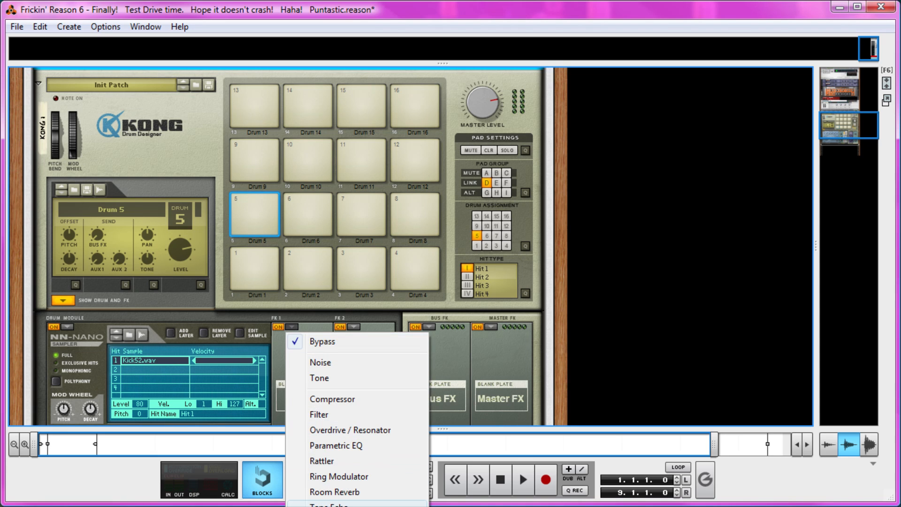
pyautogui.click(362, 415)
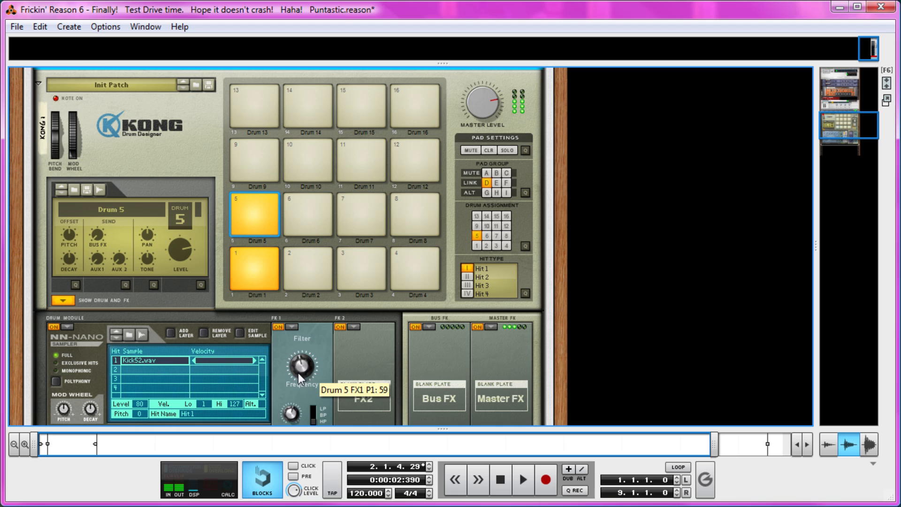
# Step: Toggle pad 5's filter off and on while playing the linked pads, and compare the effect slots of pads 1 and 5
pyautogui.click(278, 327)
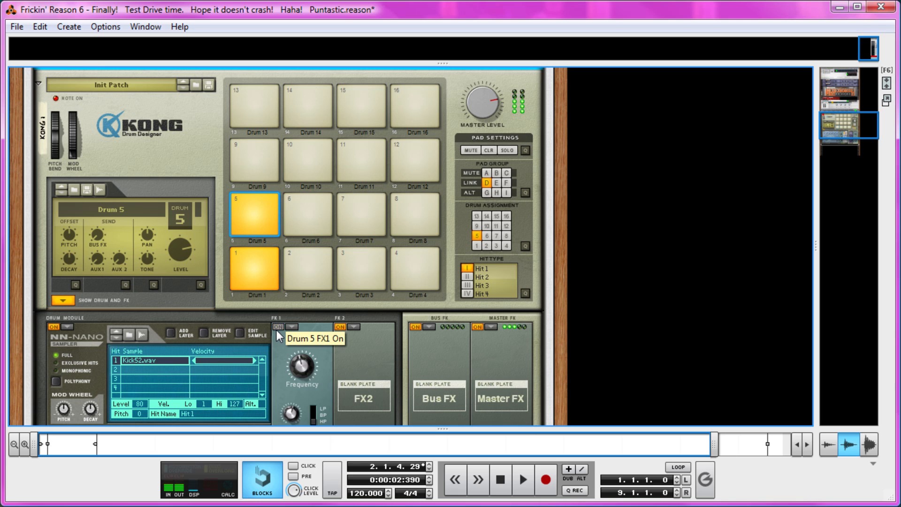
pyautogui.click(278, 327)
pyautogui.click(278, 327)
pyautogui.click(278, 327)
pyautogui.click(256, 265)
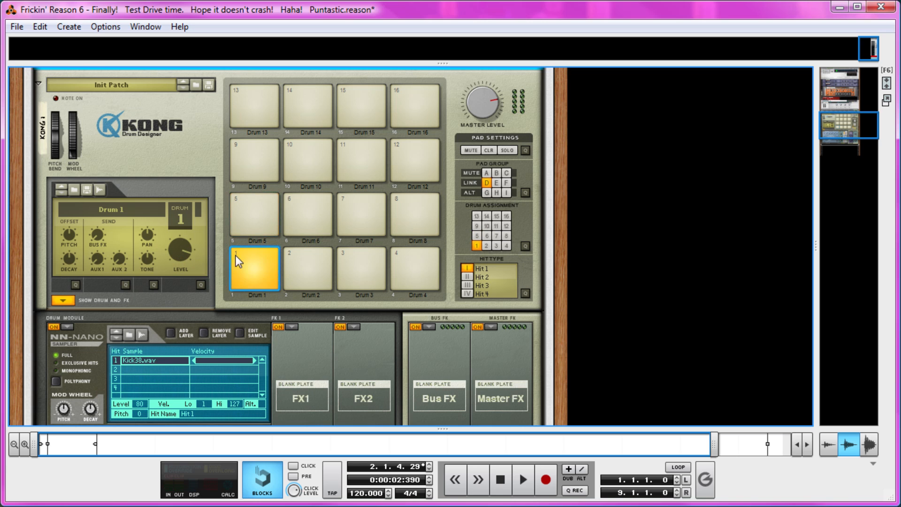
pyautogui.click(255, 216)
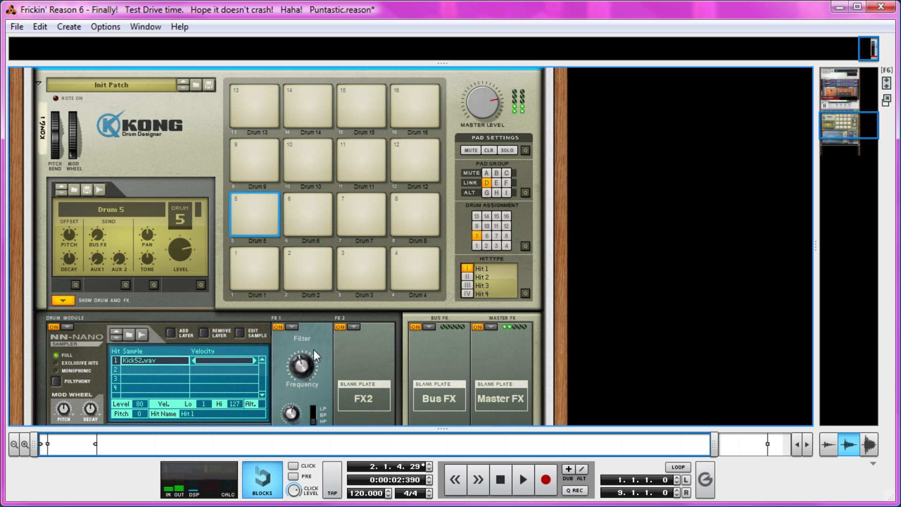
# Step: Assign an NN-Nano Sampler as the drum module for pad 2
pyautogui.click(312, 264)
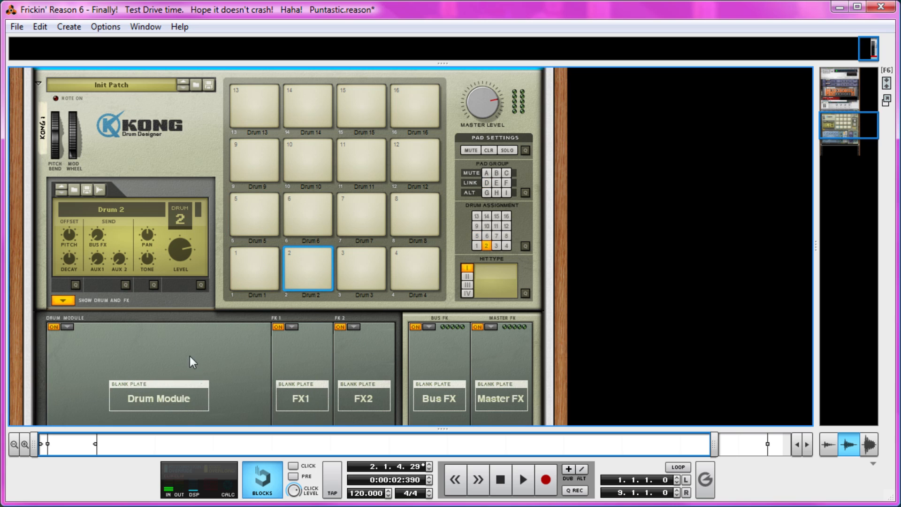
pyautogui.click(67, 327)
pyautogui.click(137, 358)
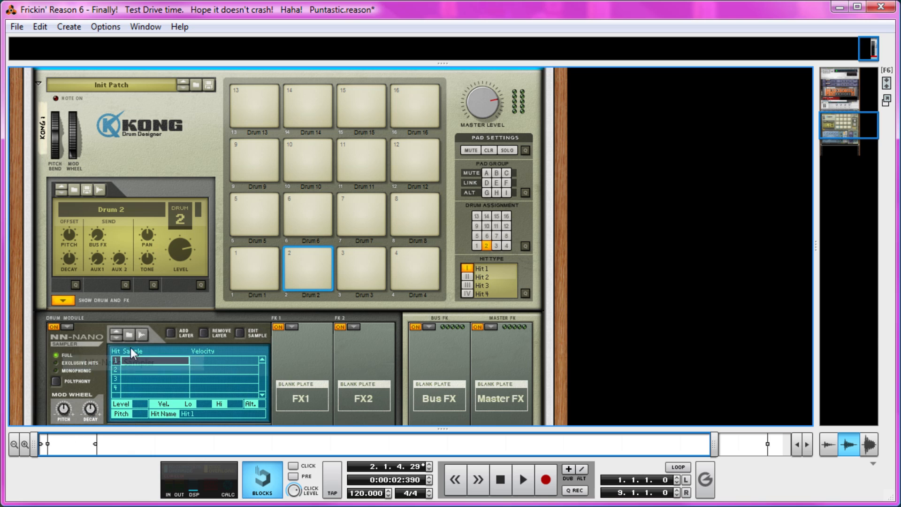
# Step: Browse samples for pad 2's first hit and open the Snares folder within One-Shot Drums
pyautogui.doubleClick(136, 359)
pyautogui.click(401, 62)
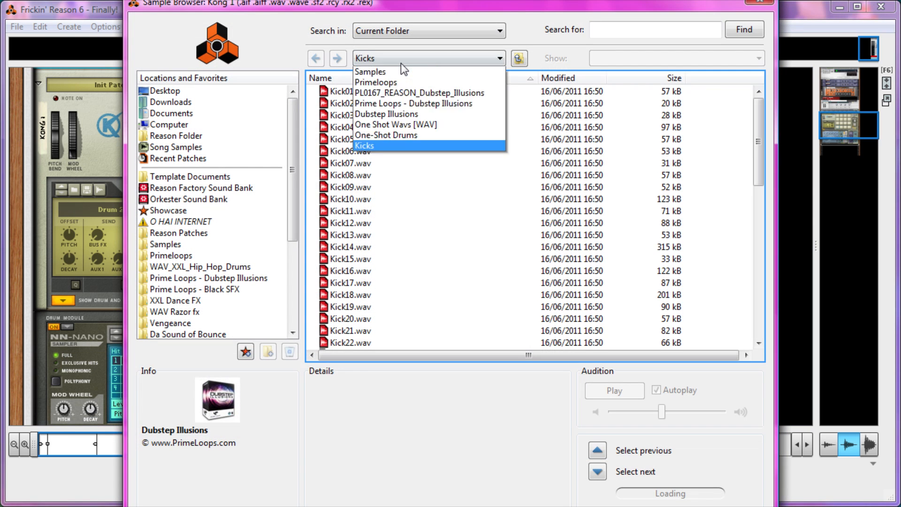
pyautogui.click(418, 200)
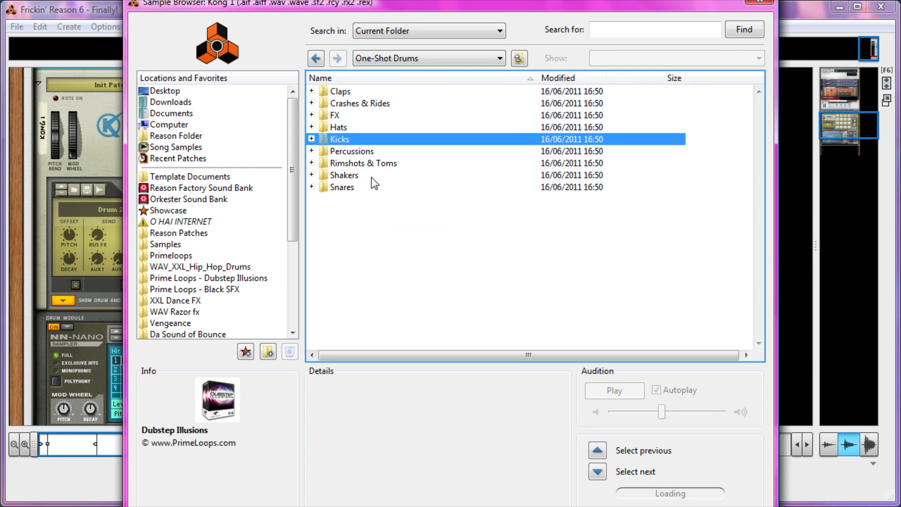
pyautogui.doubleClick(360, 187)
# Step: Audition the snare samples and load Snare11.wav into pad 2's first hit
pyautogui.click(360, 199)
pyautogui.click(371, 247)
pyautogui.click(378, 306)
pyautogui.scroll(-2, 379, 306)
pyautogui.click(379, 306)
pyautogui.scroll(-1, 379, 306)
pyautogui.click(379, 306)
pyautogui.scroll(-2, 379, 306)
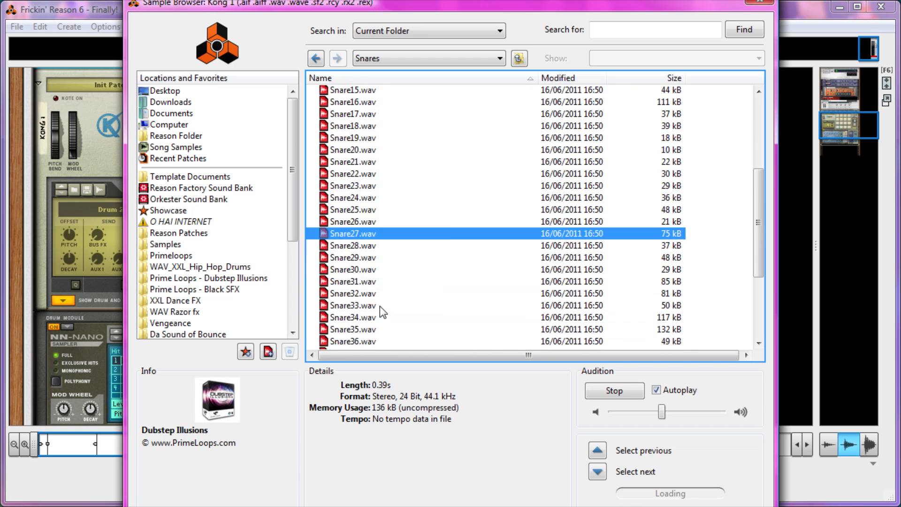
pyautogui.click(379, 306)
pyautogui.click(379, 281)
pyautogui.scroll(4, 383, 242)
pyautogui.click(379, 202)
pyautogui.click(376, 178)
pyautogui.scroll(1, 370, 204)
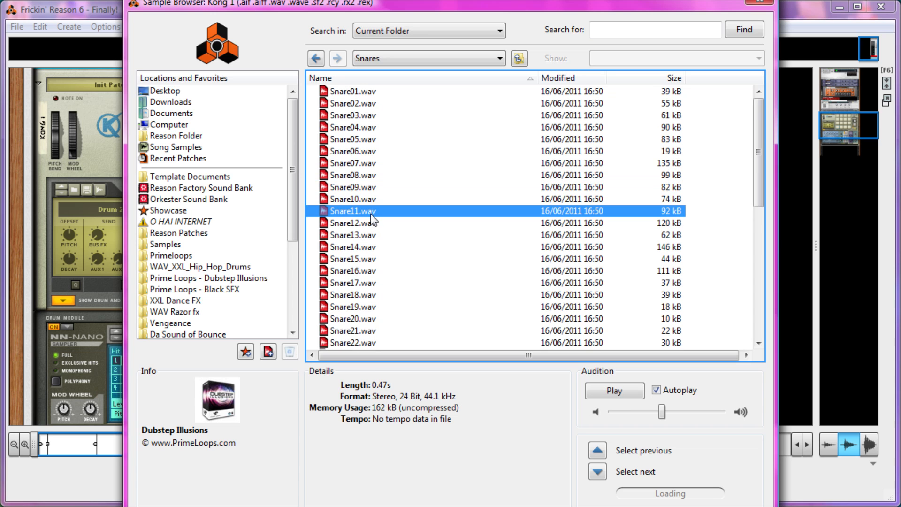
pyautogui.doubleClick(371, 212)
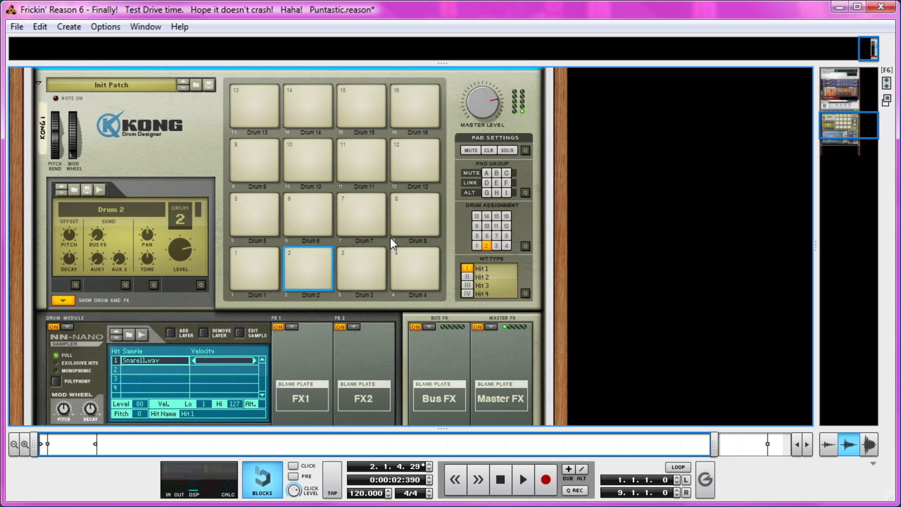
# Step: Assign an NN-Nano Sampler as the drum module for pad 6
pyautogui.click(304, 216)
pyautogui.click(66, 327)
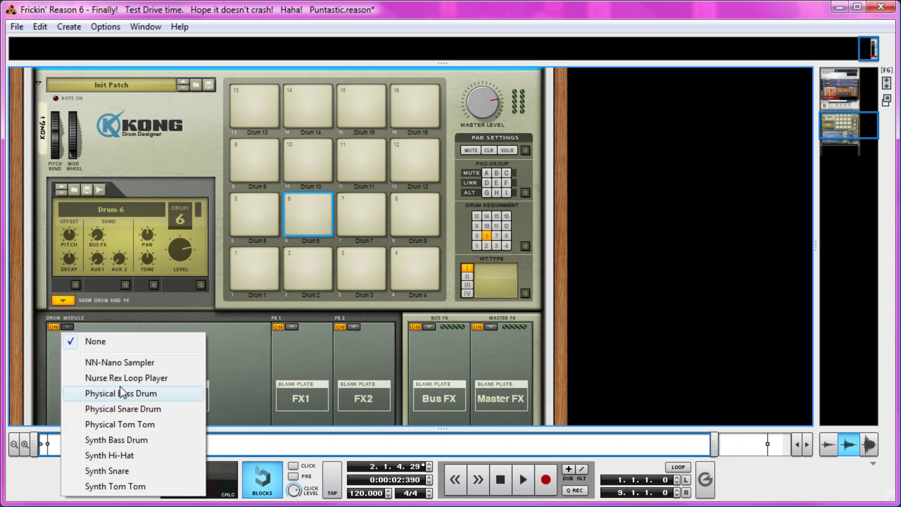
pyautogui.click(127, 362)
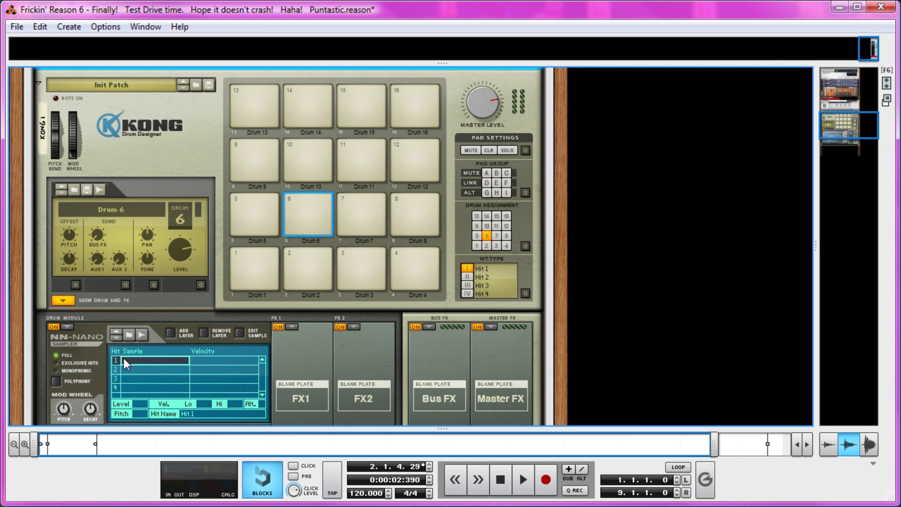
# Step: Browse samples for pad 6's first hit and open the Snare_Drums folder under Dubstep_Producer's Dubstep_Beats
pyautogui.click(129, 330)
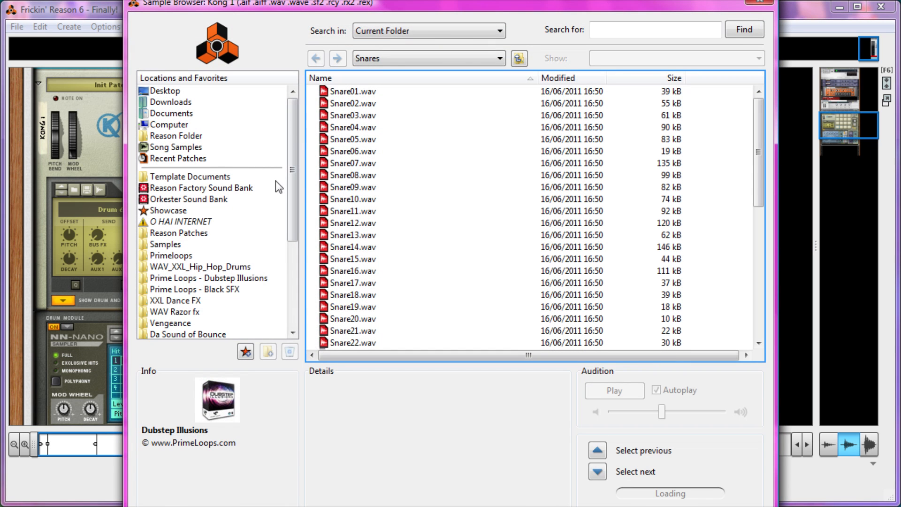
pyautogui.moveTo(290, 184)
pyautogui.mouseDown()
pyautogui.moveTo(289, 174)
pyautogui.moveTo(289, 255)
pyautogui.moveTo(302, 185)
pyautogui.moveTo(289, 196)
pyautogui.mouseUp()
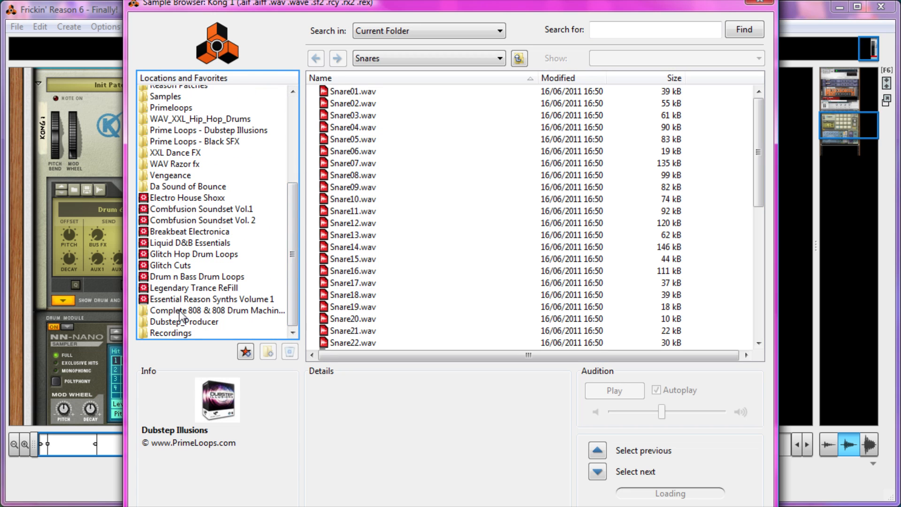
pyautogui.click(206, 323)
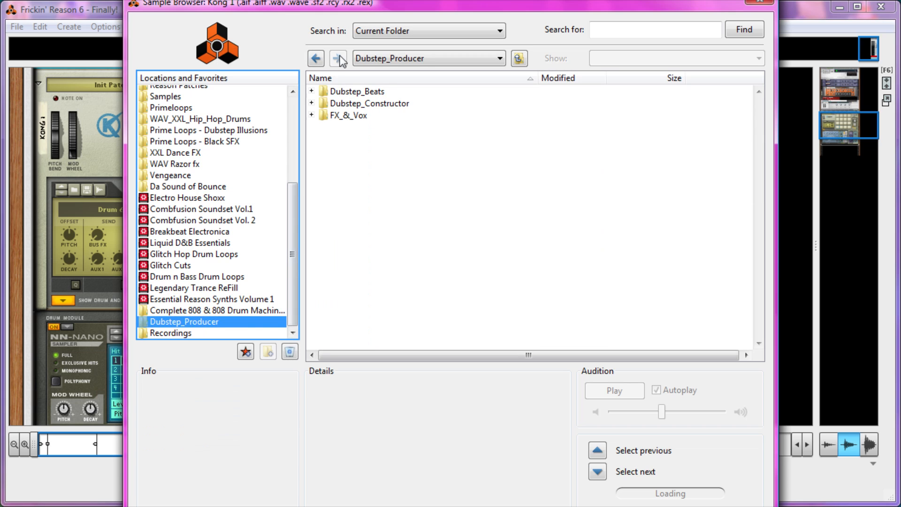
pyautogui.click(361, 93)
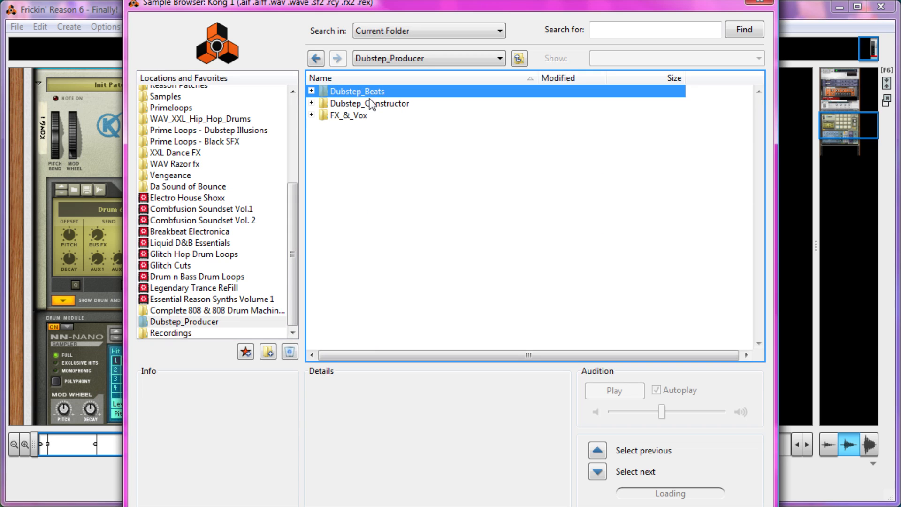
pyautogui.doubleClick(380, 94)
pyautogui.doubleClick(344, 151)
# Step: Audition the Snare_Drums samples and load Snare_036.wav into pad 6's first hit
pyautogui.click(357, 187)
pyautogui.click(358, 223)
pyautogui.click(360, 282)
pyautogui.click(364, 330)
pyautogui.scroll(-3, 402, 299)
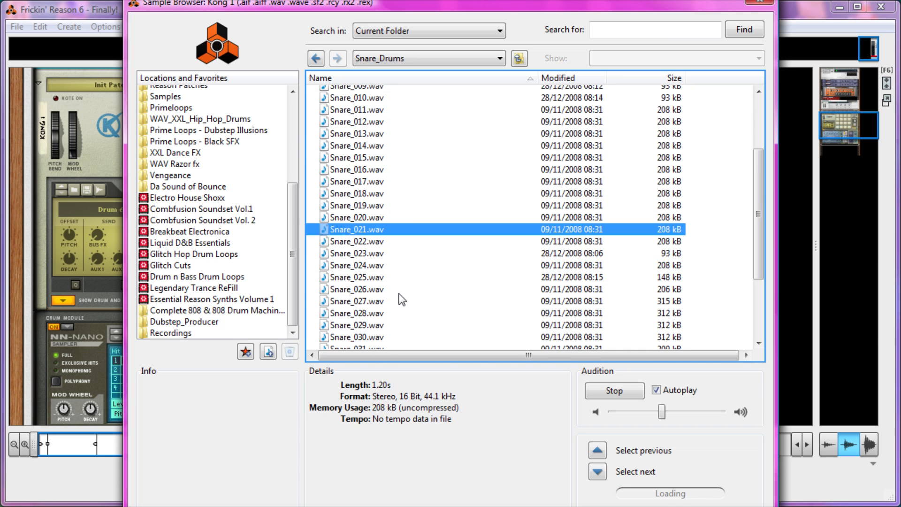
pyautogui.press('Down')
pyautogui.press('Down')
pyautogui.press('Down')
pyautogui.press('Down')
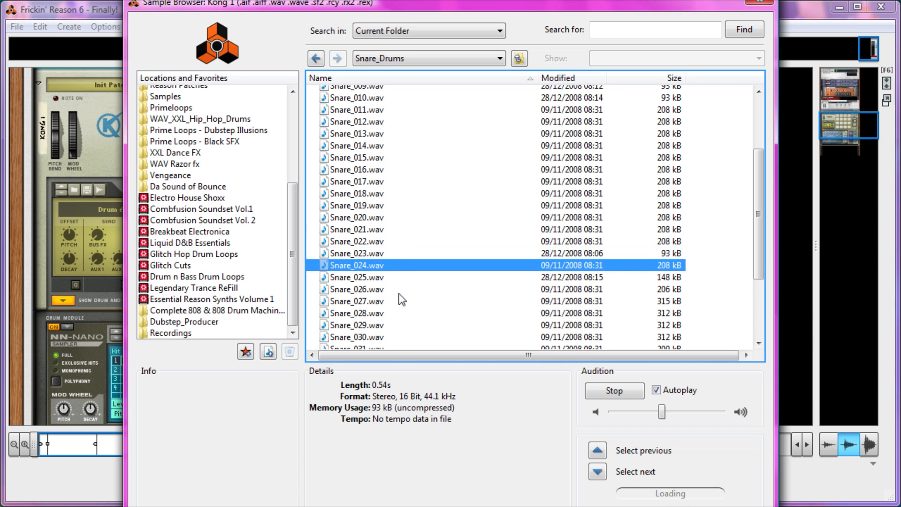
pyautogui.press('Down')
pyautogui.press('Down')
pyautogui.press('Down')
pyautogui.press('Down')
pyautogui.press('Down')
pyautogui.press('Down')
pyautogui.press('Down')
pyautogui.press('Down')
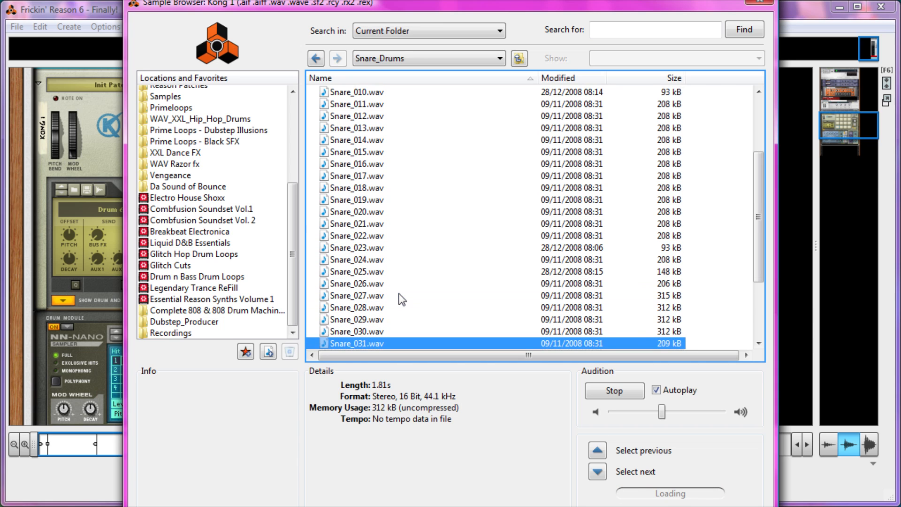
pyautogui.press('Down')
pyautogui.press('Down')
pyautogui.press('Down')
pyautogui.press('Down')
pyautogui.press('Down')
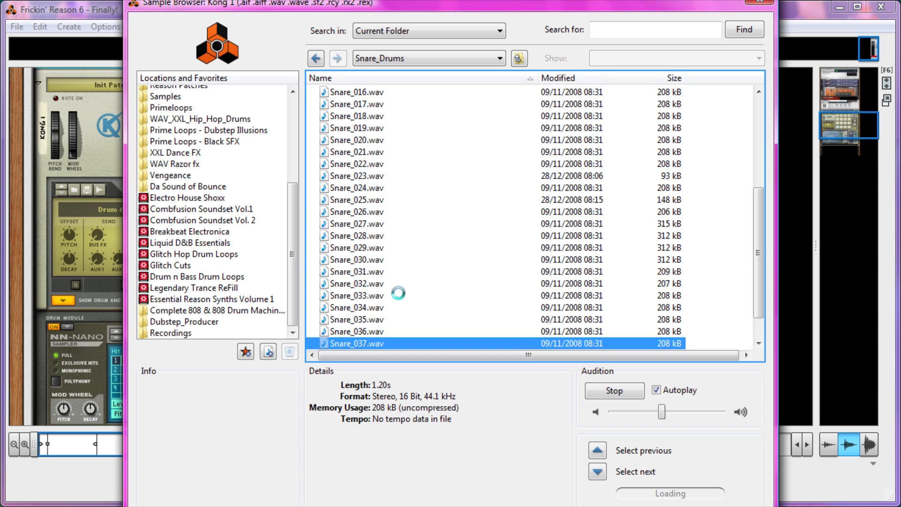
pyautogui.press('Up')
pyautogui.press('Up')
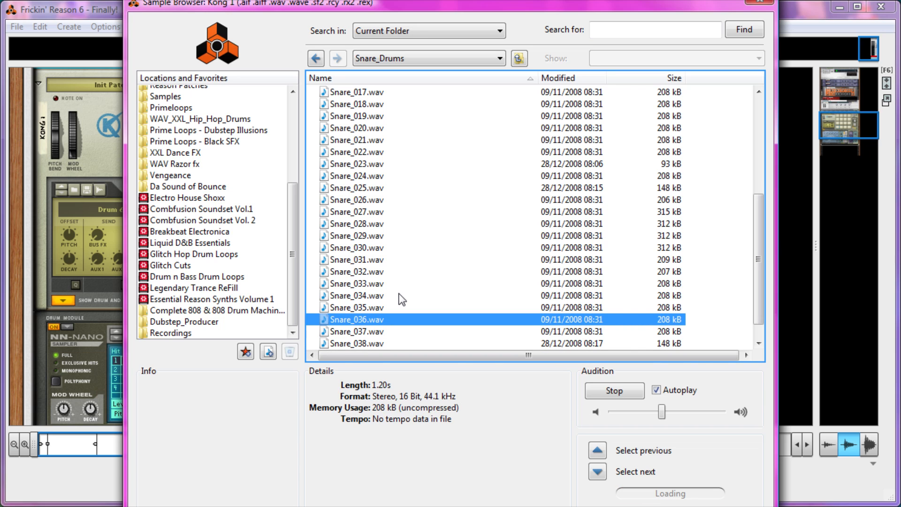
pyautogui.scroll(-1, 402, 299)
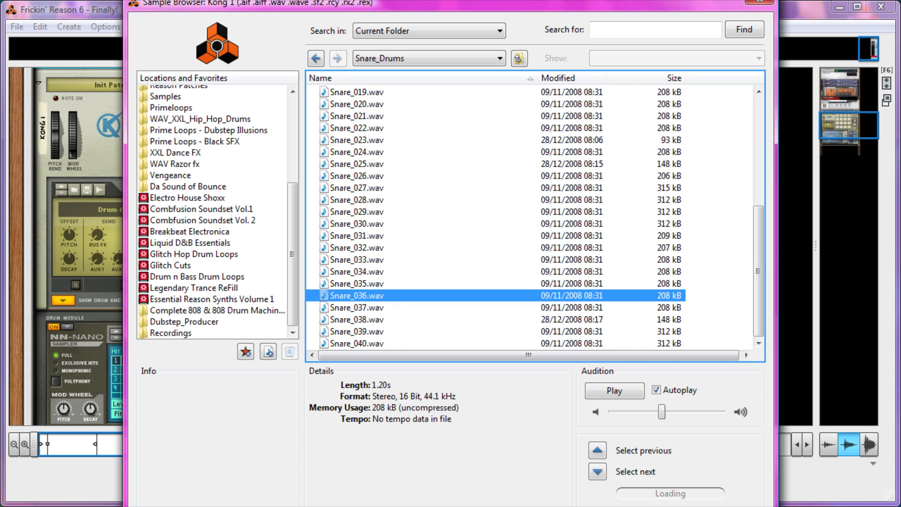
pyautogui.press('Return')
# Step: Put pads 2 and 6 together in link group E
pyautogui.scroll(-2, 378, 373)
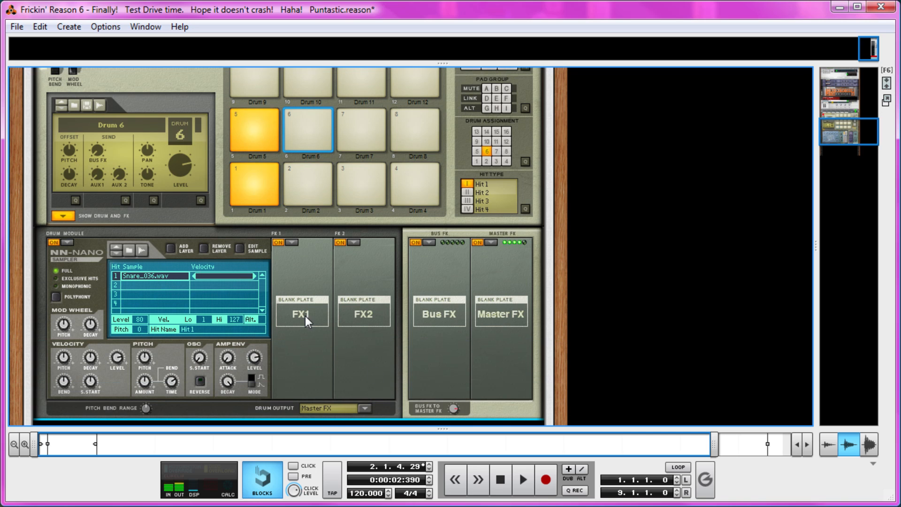
pyautogui.scroll(2, 314, 146)
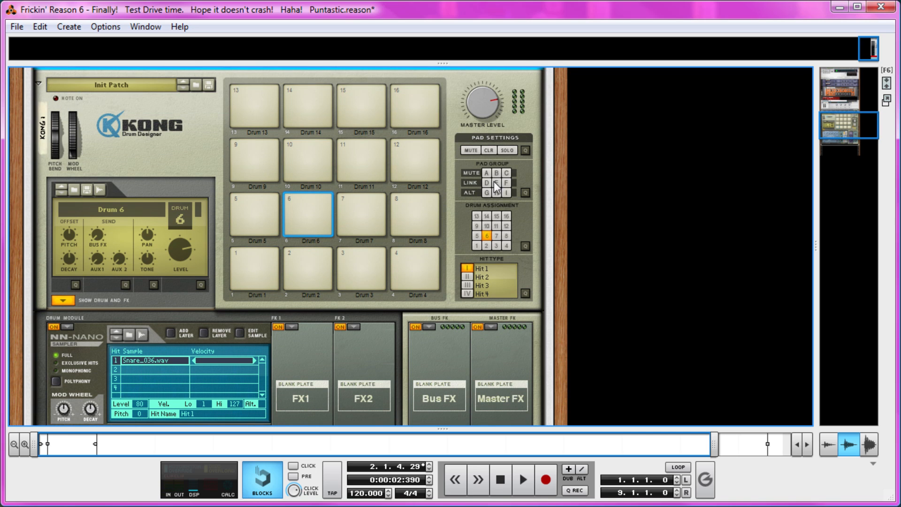
pyautogui.click(295, 275)
pyautogui.click(495, 183)
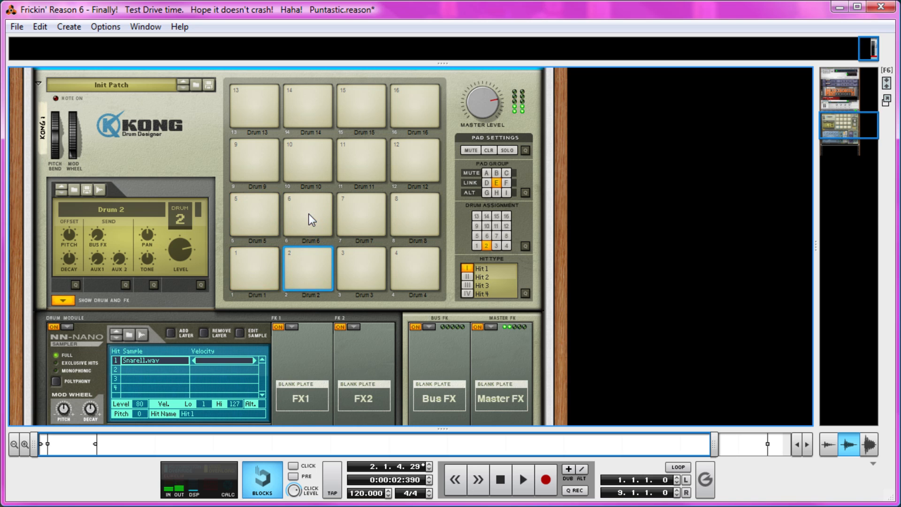
# Step: Flip the rack to its rear view and add an MClass Equalizer below Kong inside the Combinator
pyautogui.scroll(3, 309, 220)
pyautogui.scroll(-2, 216, 251)
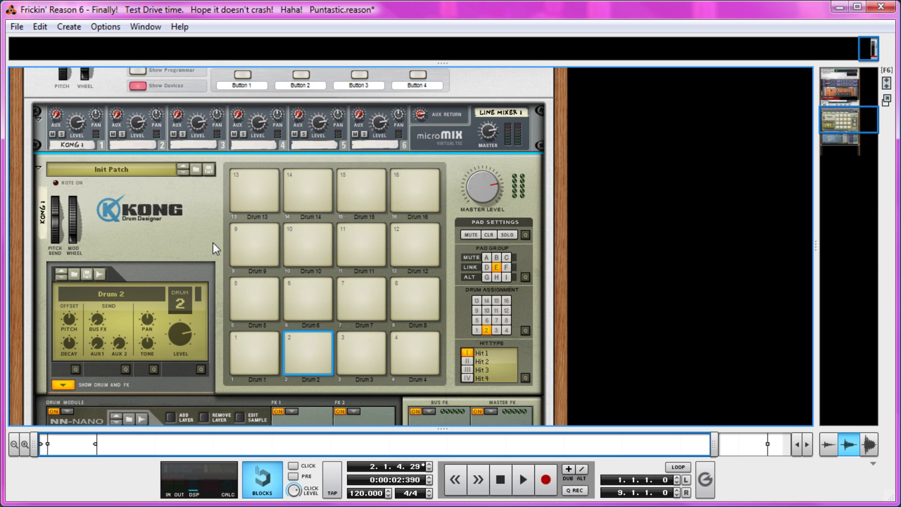
pyautogui.press('Tab')
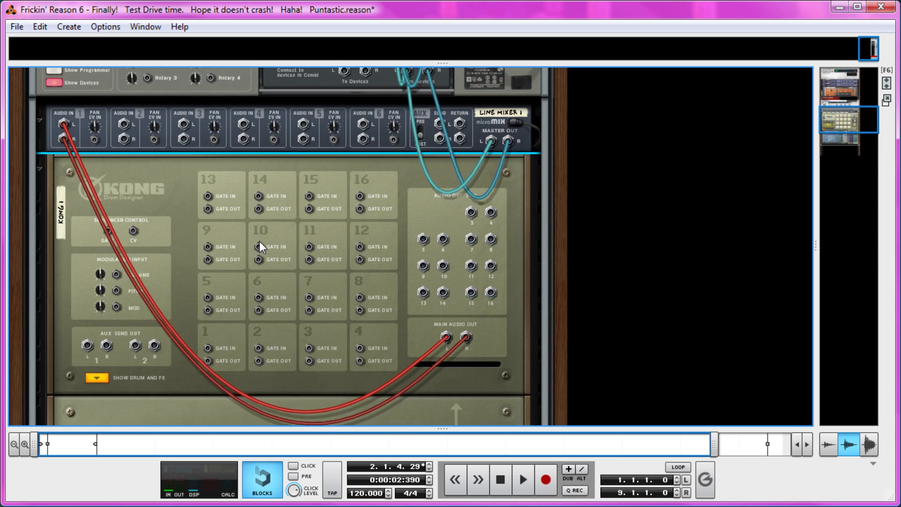
pyautogui.moveTo(474, 213); pyautogui.dragTo(262, 243)
pyautogui.scroll(-8, 262, 243)
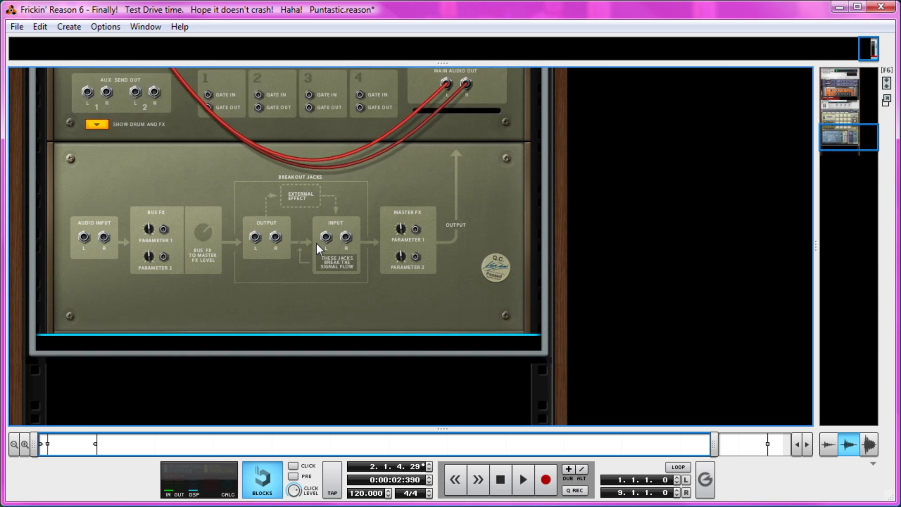
pyautogui.rightClick(308, 267)
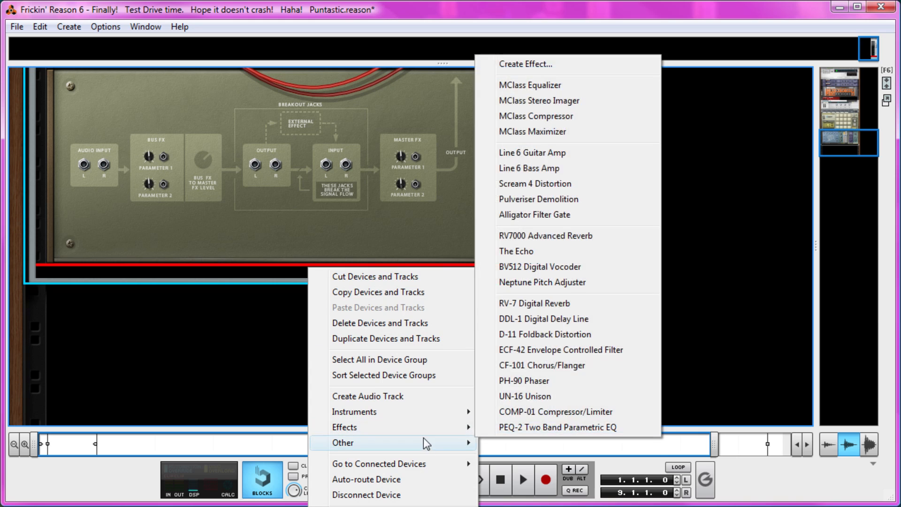
pyautogui.moveTo(413, 431)
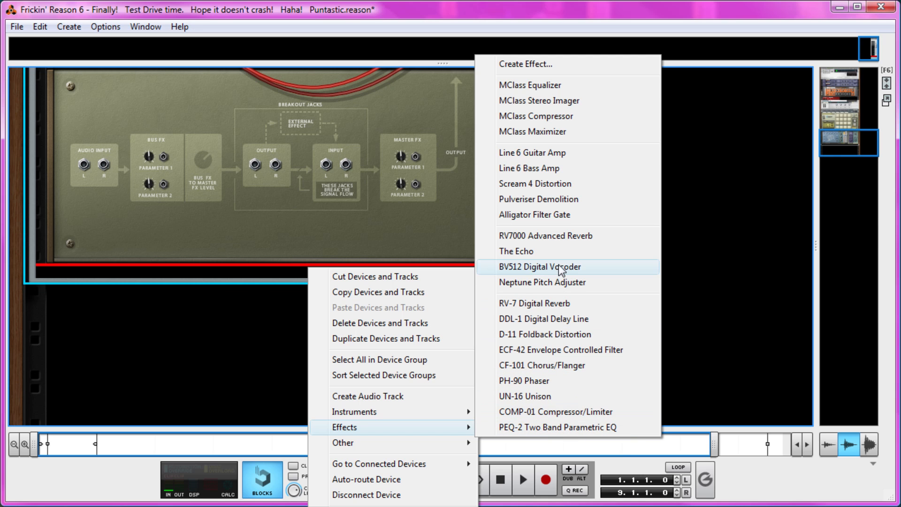
pyautogui.click(550, 86)
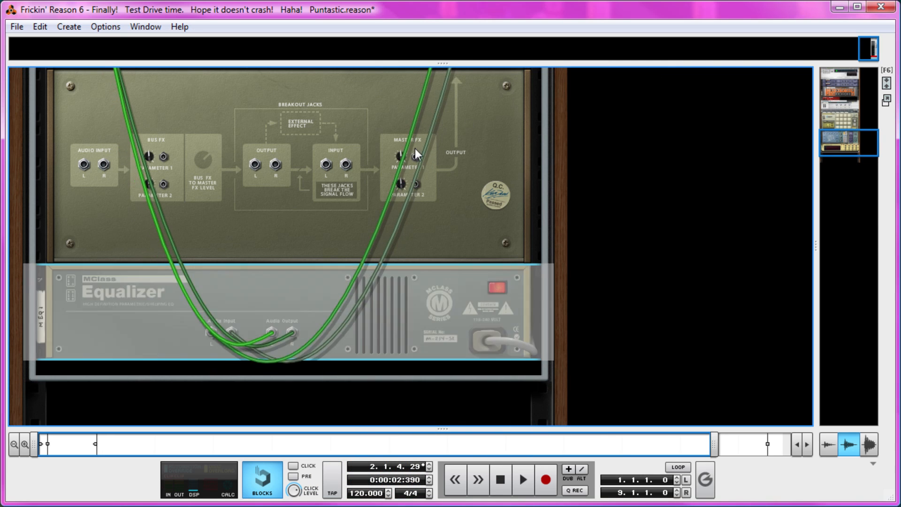
# Step: Rewire Kong's audio outputs 3 and 4 into the MClass Equalizer inputs and its main output into line mixer channel 2
pyautogui.scroll(5, 260, 319)
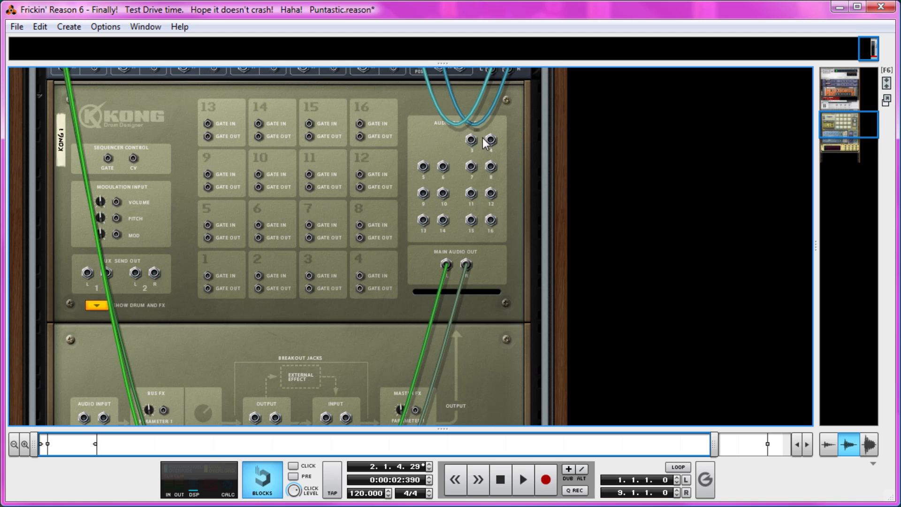
pyautogui.moveTo(446, 267); pyautogui.dragTo(221, 288)
pyautogui.scroll(-6, 455, 182)
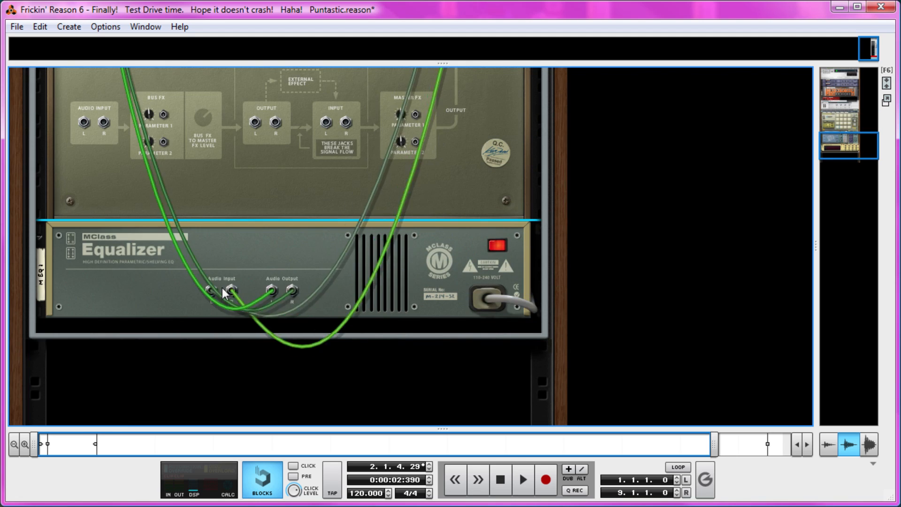
pyautogui.scroll(5, 226, 279)
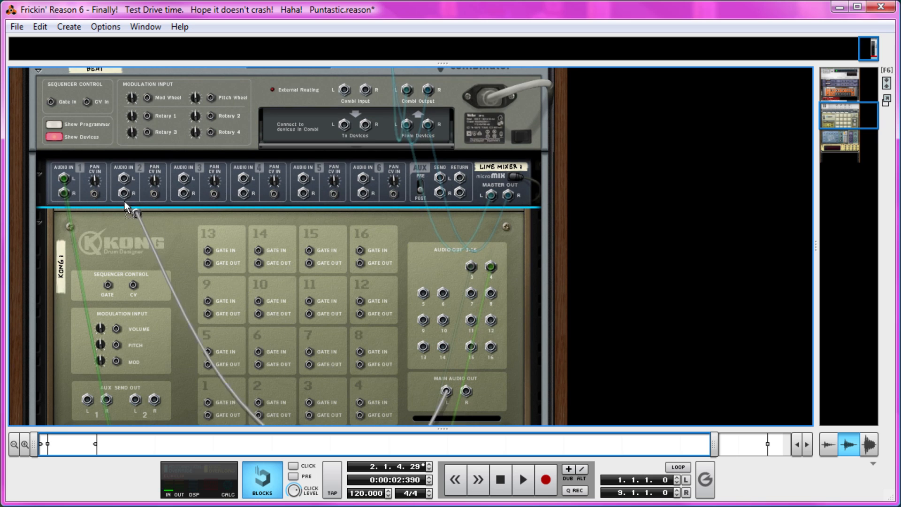
pyautogui.press('Tab')
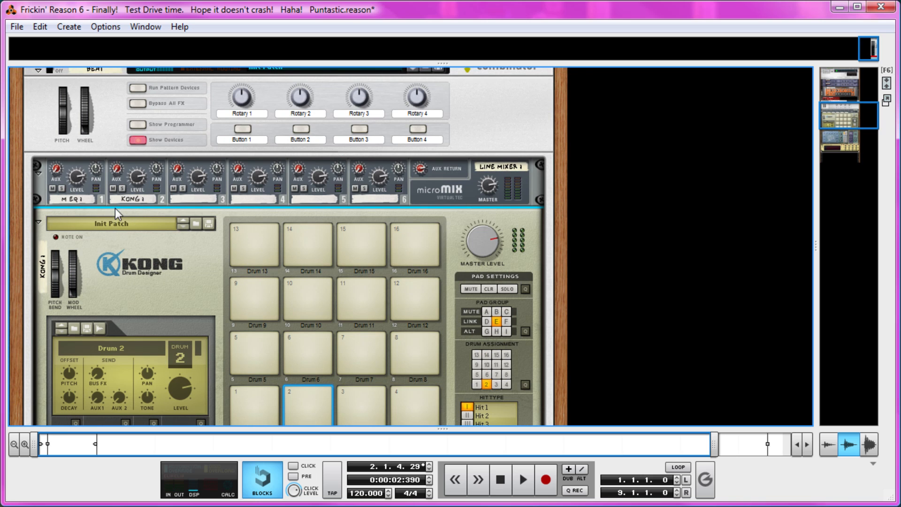
# Step: Set the drum output of both snare drums, Drum 2 and Drum 6, to Output 3-4
pyautogui.scroll(-3, 120, 210)
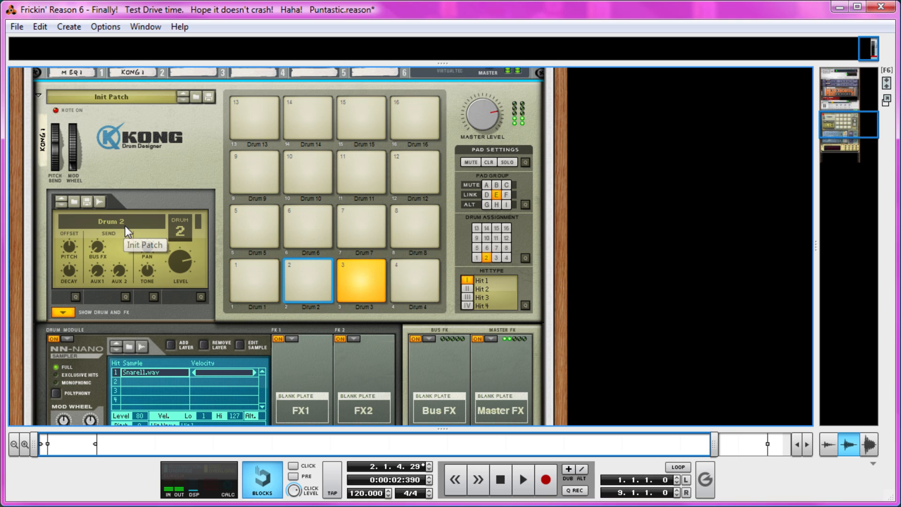
pyautogui.scroll(-5, 290, 282)
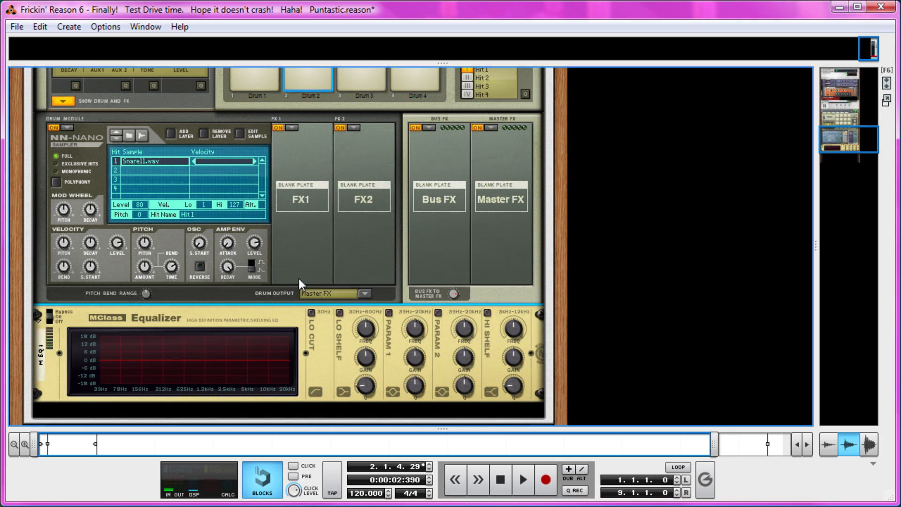
pyautogui.click(371, 293)
pyautogui.click(402, 354)
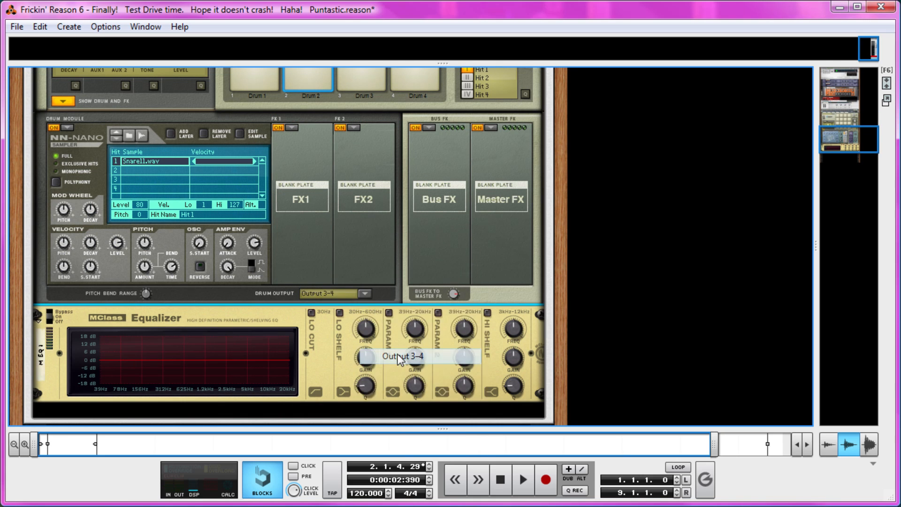
pyautogui.scroll(2, 311, 184)
pyautogui.click(362, 378)
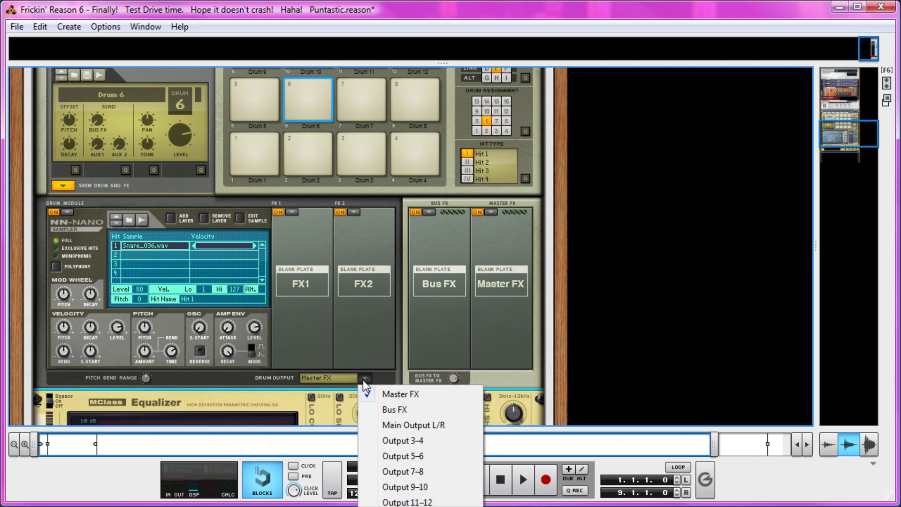
pyautogui.click(396, 441)
pyautogui.scroll(-3, 336, 321)
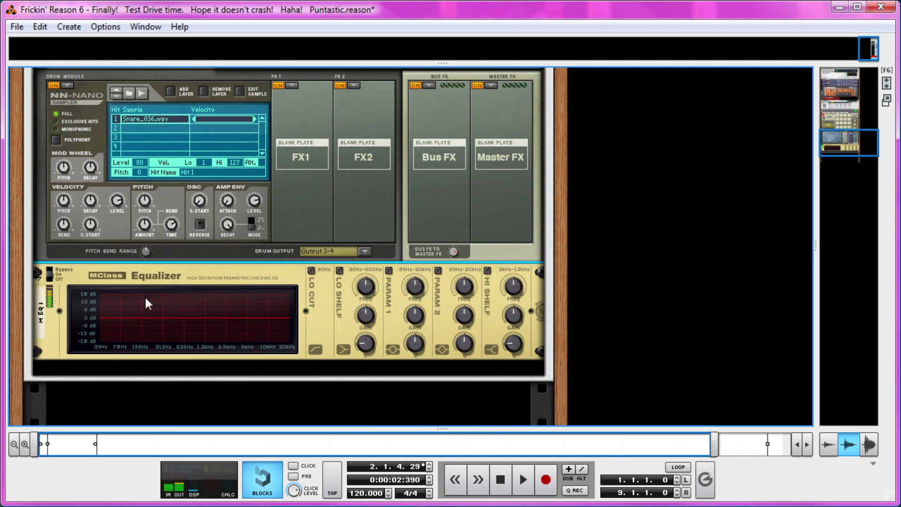
# Step: Enable the equalizer's Param 1 band, raise its gain to 14.0 dB, lower its frequency and adjust its Q
pyautogui.click(389, 272)
pyautogui.moveTo(418, 319); pyautogui.dragTo(417, 292)
pyautogui.moveTo(417, 289); pyautogui.dragTo(412, 302)
pyautogui.moveTo(414, 343); pyautogui.dragTo(413, 328)
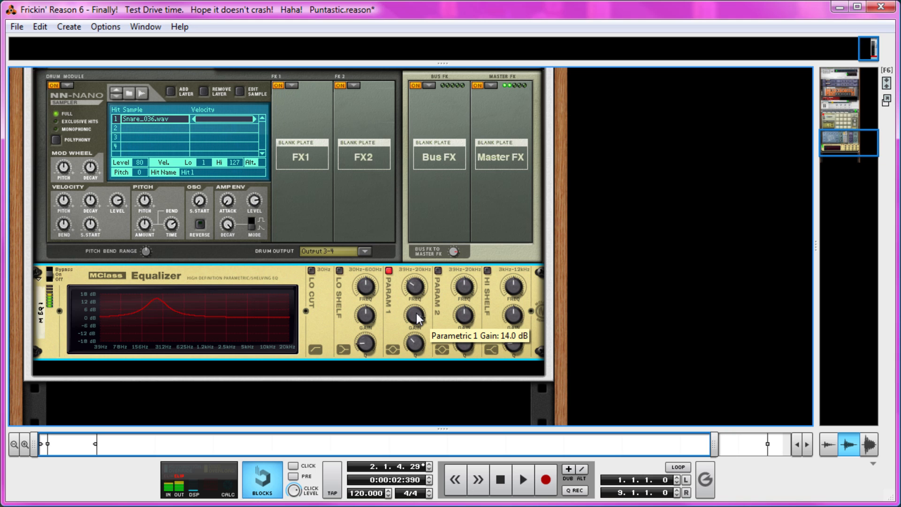
# Step: Fold the Beat Combinator in the rack and bring up the sequencer with the song position at the start
pyautogui.scroll(8, 319, 312)
pyautogui.scroll(1, 295, 312)
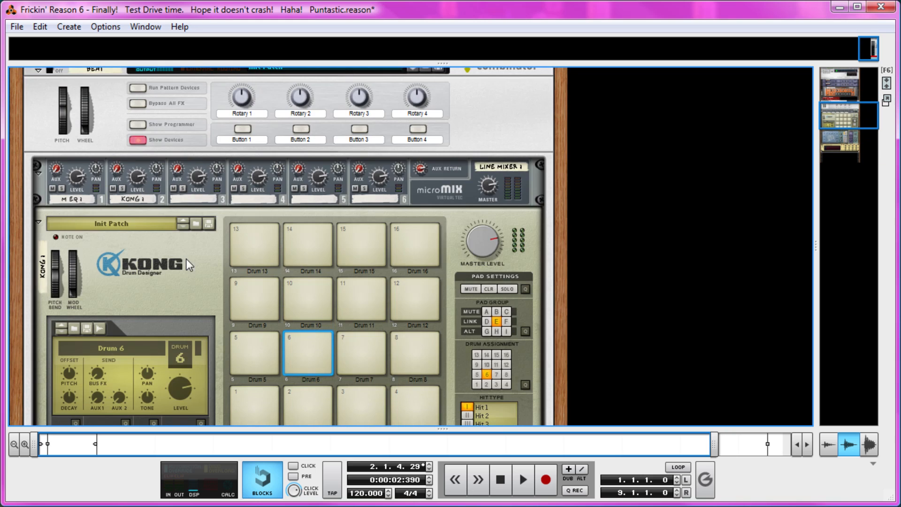
pyautogui.click(37, 71)
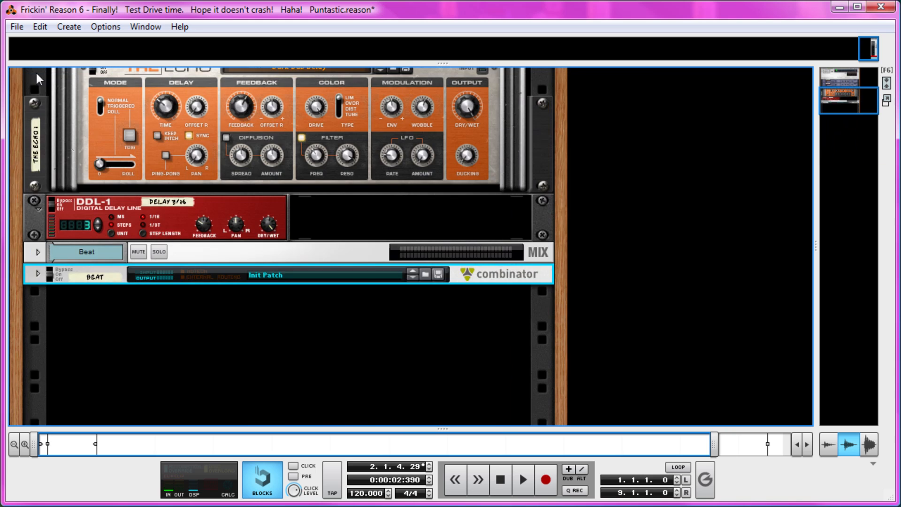
pyautogui.click(398, 428)
pyautogui.click(235, 199)
pyautogui.press('KP_7')
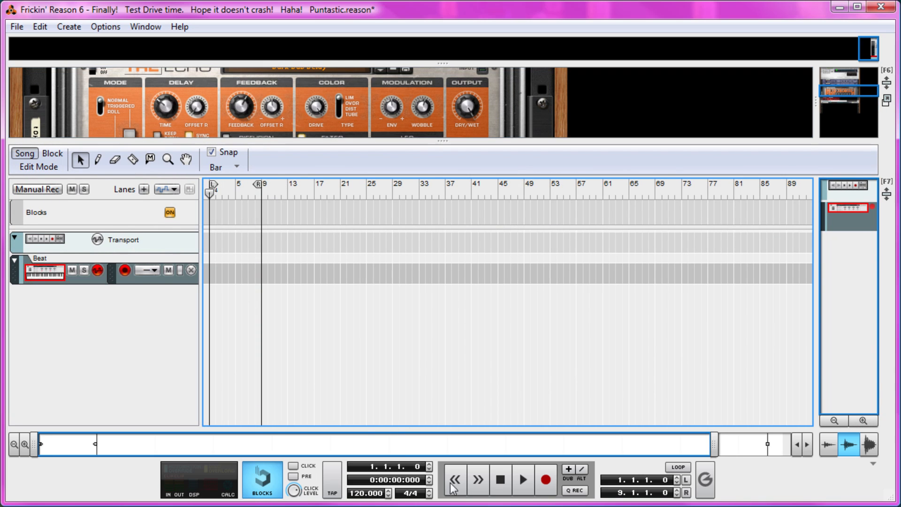
# Step: Set the tempo to 140 and turn on the metronome click and precount
pyautogui.click(355, 494)
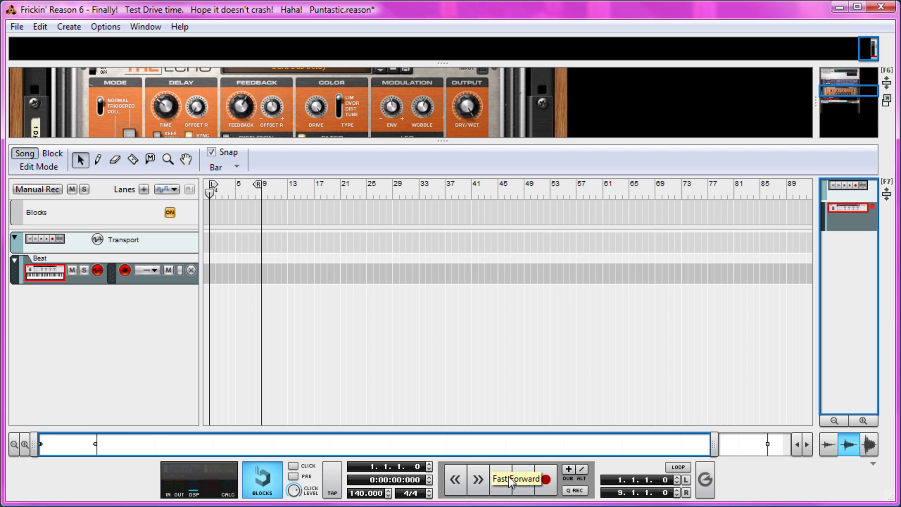
pyautogui.click(293, 466)
pyautogui.click(292, 476)
# Step: In Block view, place the right locator at bar 5 and record a drum pattern on the Beat track in Block 1
pyautogui.click(52, 154)
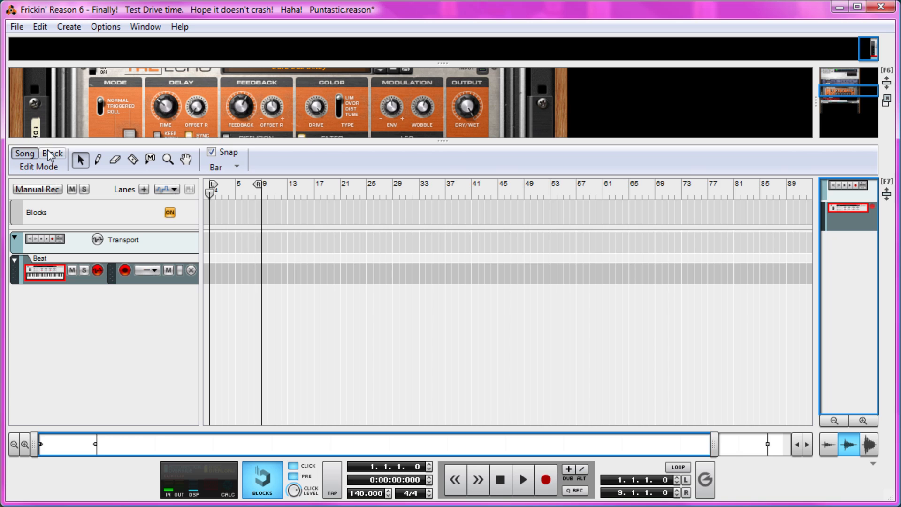
pyautogui.click(260, 184)
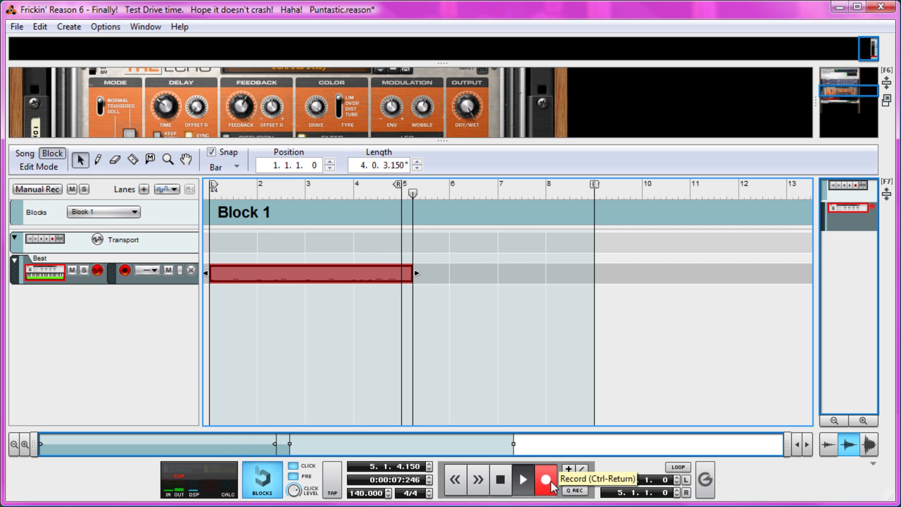
pyautogui.press('space')
# Step: Trim the recorded Beat clip to a length of four bars, ending at bar 5
pyautogui.rightClick(445, 284)
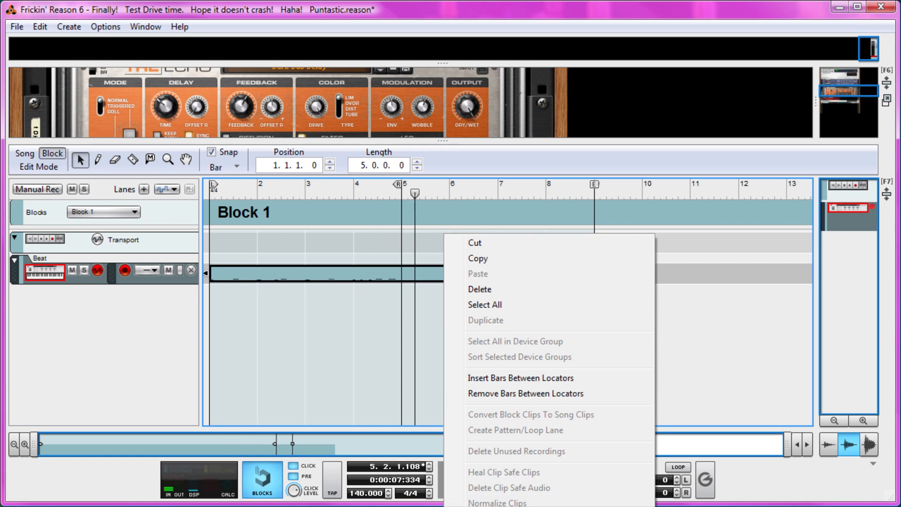
pyautogui.click(536, 504)
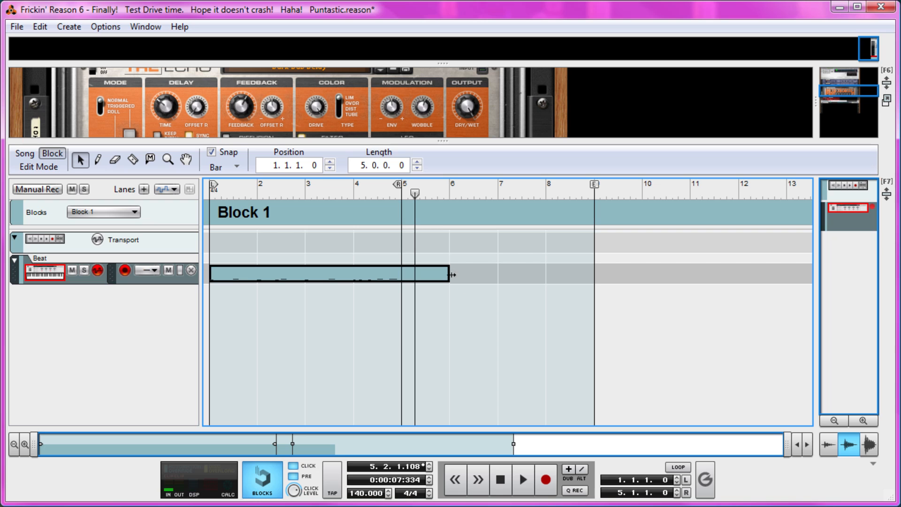
pyautogui.moveTo(452, 274); pyautogui.dragTo(402, 275)
# Step: Play back the recorded beat with the metronome click turned off and precount left on
pyautogui.press('space')
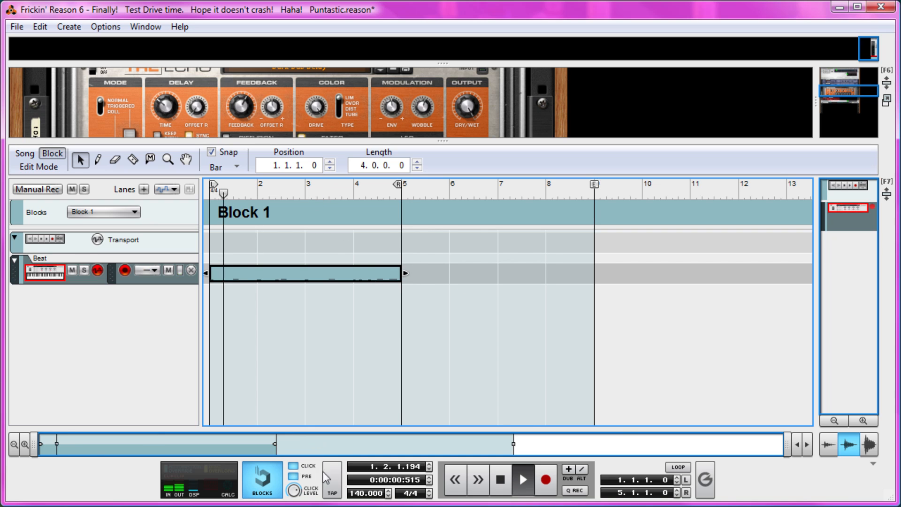
pyautogui.click(293, 466)
pyautogui.click(294, 476)
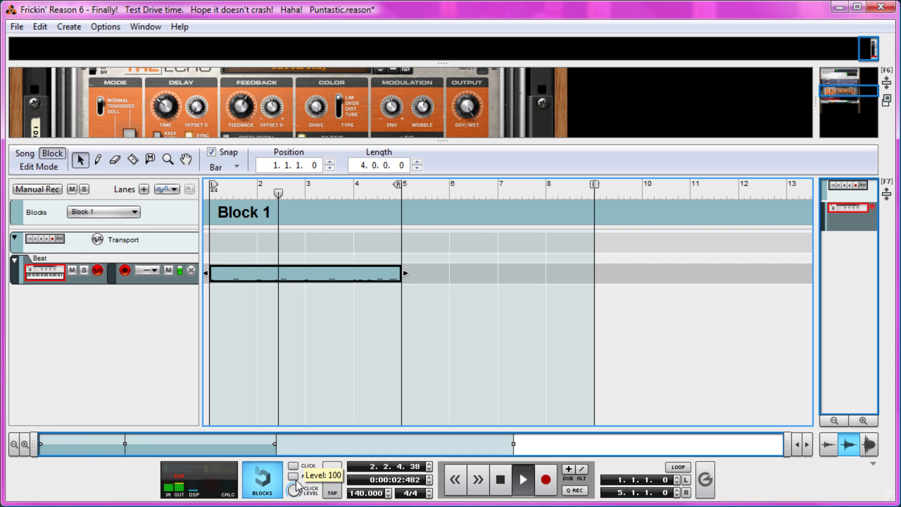
pyautogui.click(294, 476)
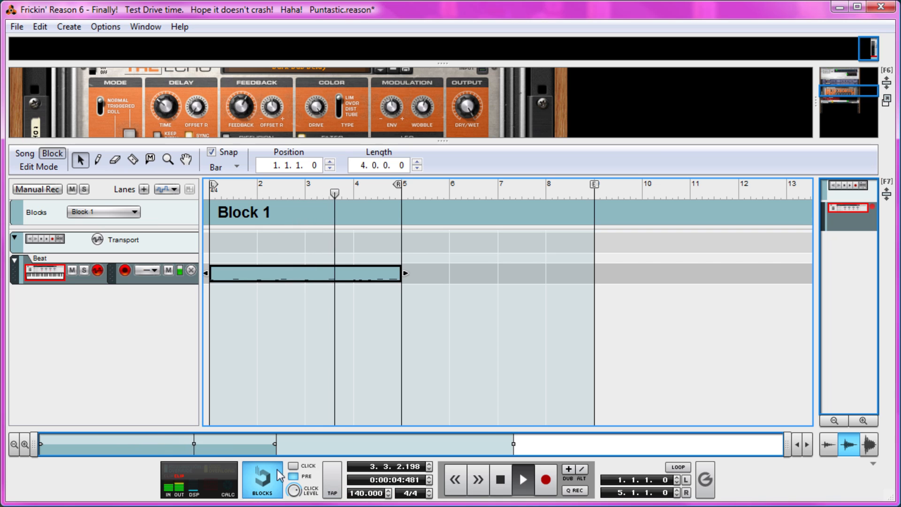
pyautogui.press('space')
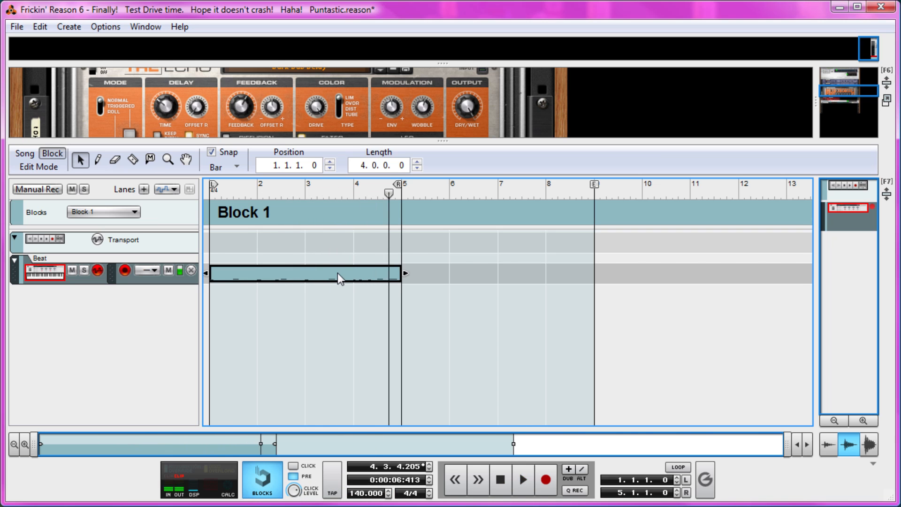
# Step: Open the Beat clip for note editing and listen to the notes in bar 4 at close zoom
pyautogui.doubleClick(337, 272)
pyautogui.moveTo(364, 192); pyautogui.dragTo(358, 193)
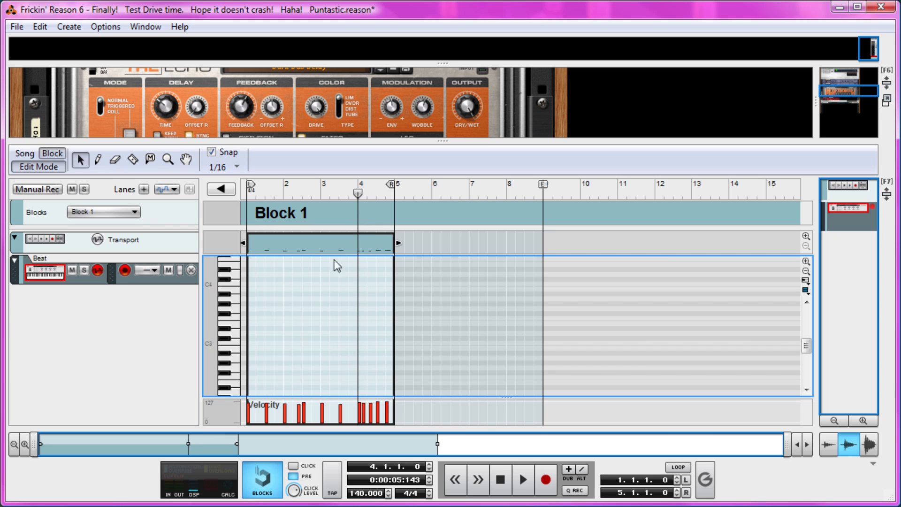
pyautogui.moveTo(121, 440); pyautogui.dragTo(637, 442)
pyautogui.moveTo(726, 445); pyautogui.dragTo(315, 444)
pyautogui.scroll(-5, 351, 361)
pyautogui.press('space')
pyautogui.press('space')
# Step: Replace bar 4's second C1 kick note with a copy at 4.1.4 and play the bar to check it
pyautogui.click(412, 334)
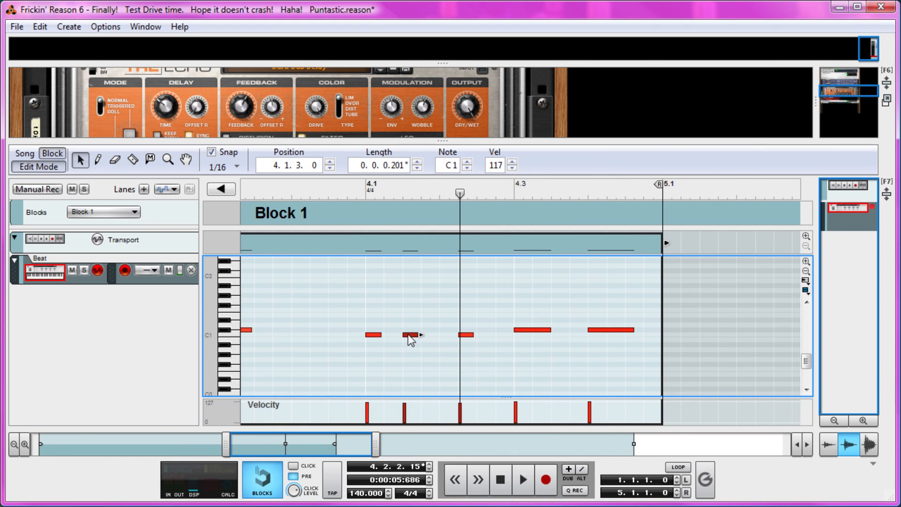
pyautogui.hotkey('ctrl', 'c')
pyautogui.hotkey('ctrl', 'v')
pyautogui.click(400, 307)
pyautogui.click(408, 336)
pyautogui.press('Delete')
pyautogui.click(369, 189)
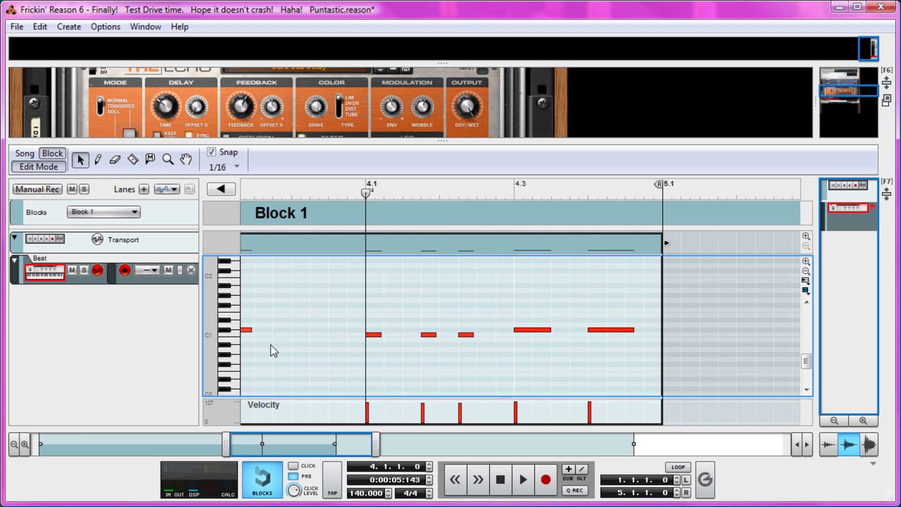
pyautogui.press('space')
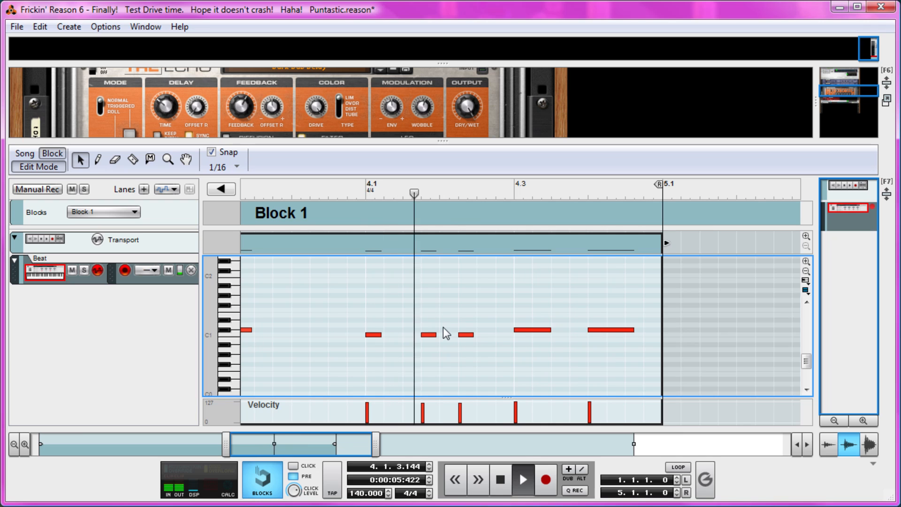
pyautogui.press('space')
# Step: Replace bar 4's third C1 kick note with a copy at 4.2.3, play the bar and return to the start
pyautogui.click(465, 334)
pyautogui.hotkey('ctrl', 'd')
pyautogui.click(464, 334)
pyautogui.press('Delete')
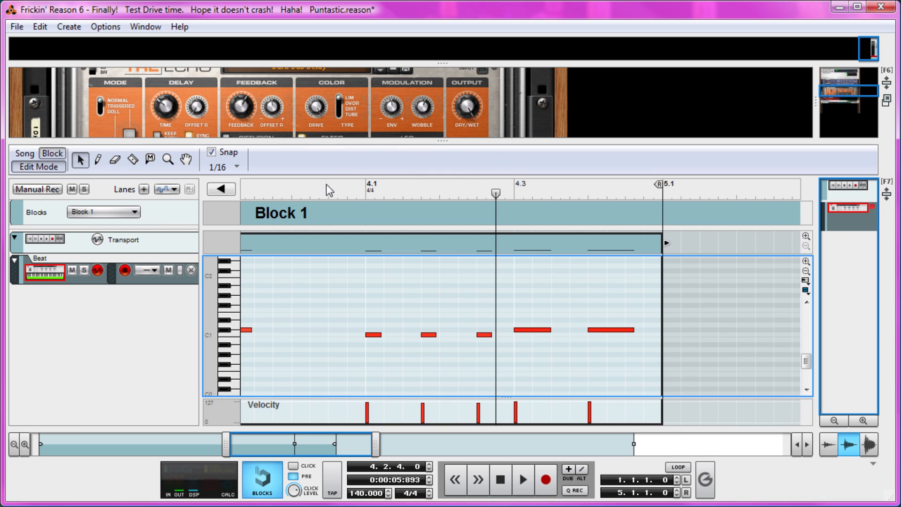
pyautogui.click(343, 193)
pyautogui.press('space')
pyautogui.press('space')
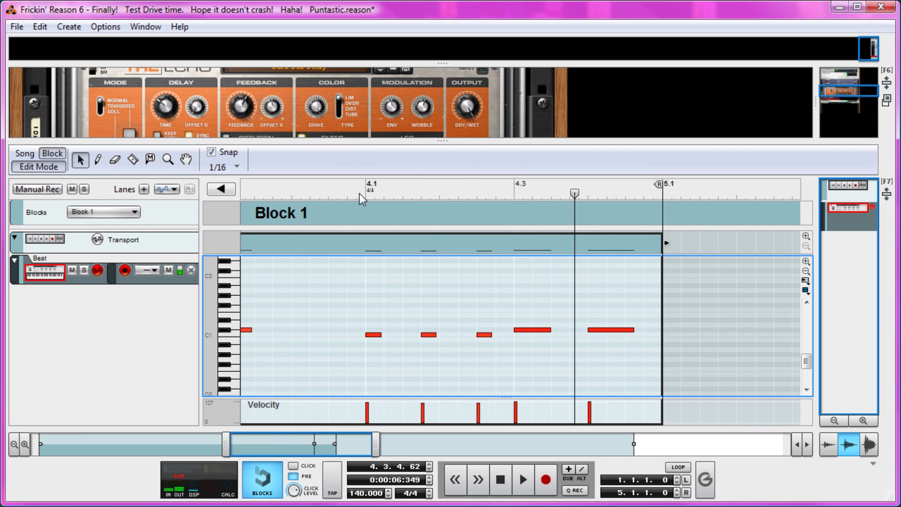
pyautogui.click(501, 479)
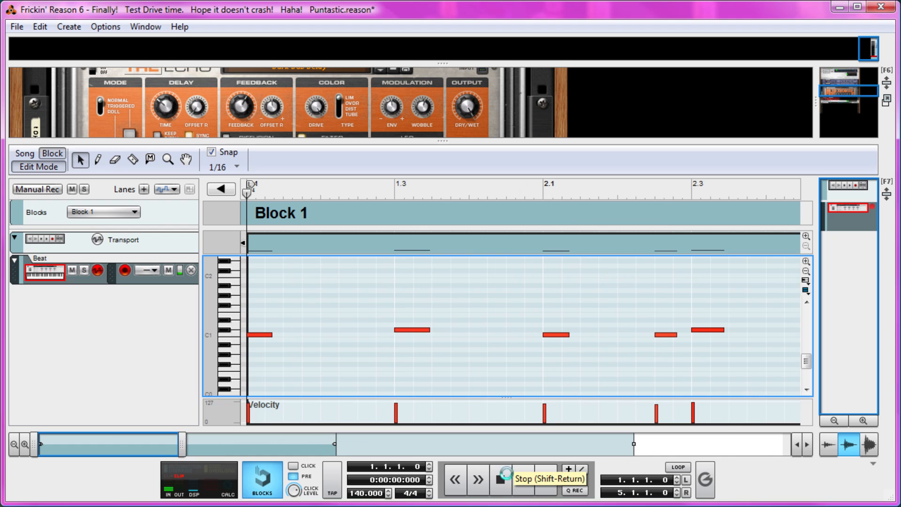
# Step: Save the song and rename Block 1 as "Loop Of Goodness."
pyautogui.hotkey('ctrl', 's')
pyautogui.doubleClick(279, 214)
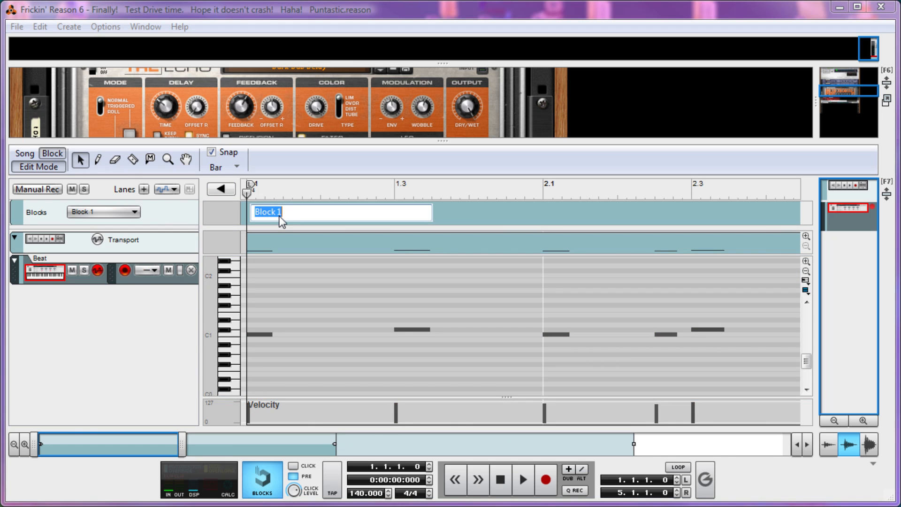
pyautogui.write('Loo')
pyautogui.press('Return')
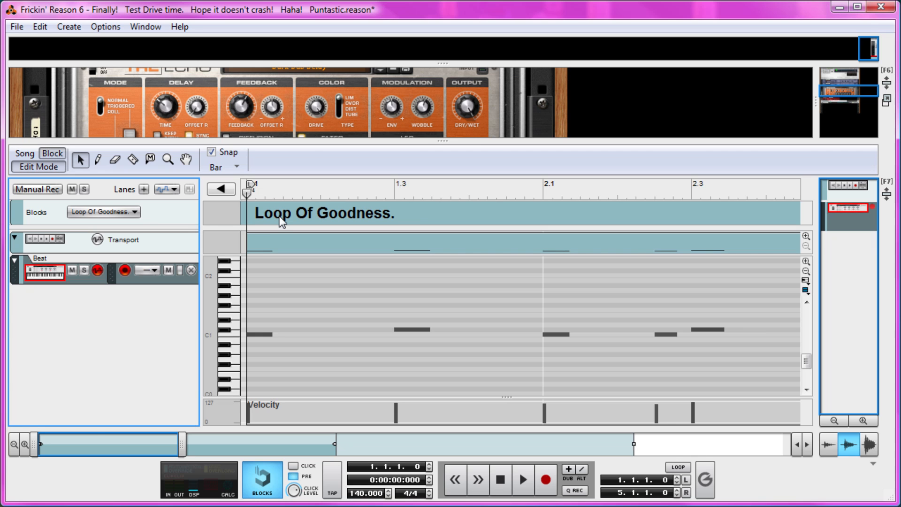
# Step: Leave note editing, enlarge the rack and create a new Combinator below the Beat Combinator
pyautogui.click(47, 171)
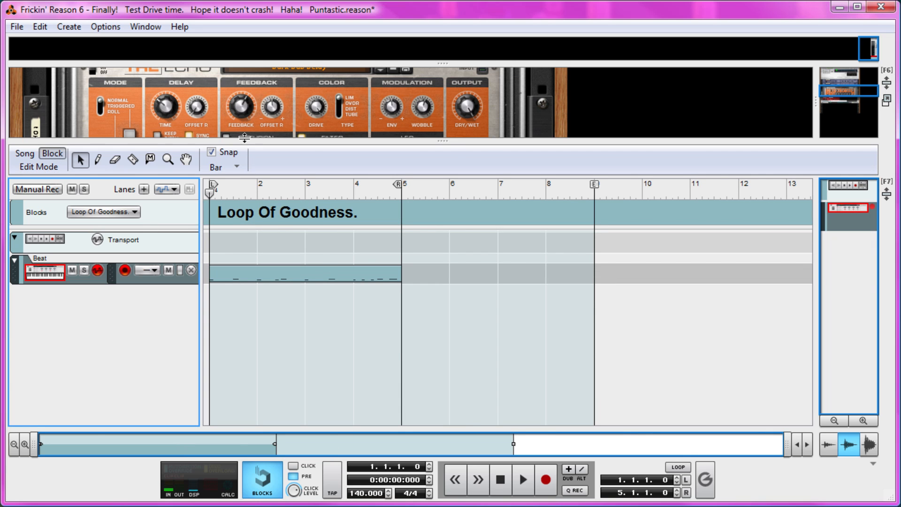
pyautogui.moveTo(244, 137); pyautogui.dragTo(256, 422)
pyautogui.rightClick(256, 352)
pyautogui.moveTo(366, 465)
pyautogui.click(467, 466)
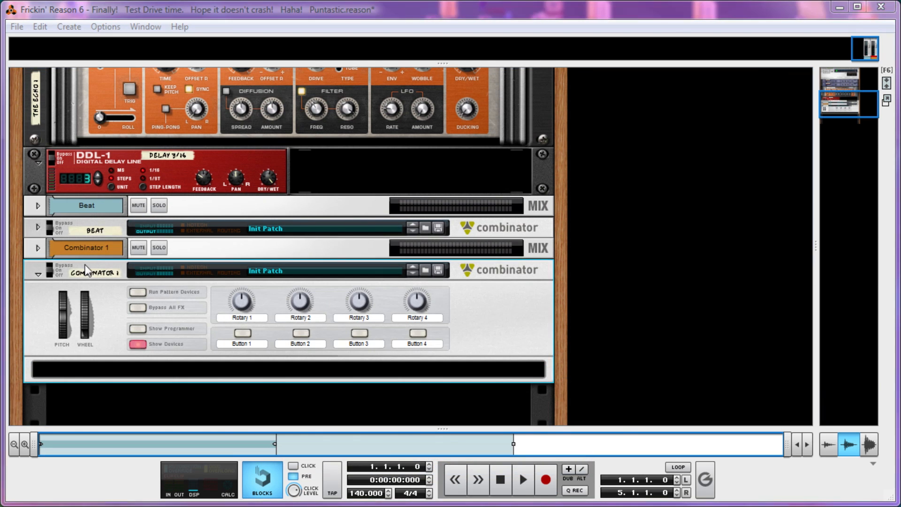
# Step: Rename the new Combinator as "Loop"
pyautogui.doubleClick(83, 271)
pyautogui.write('Loop')
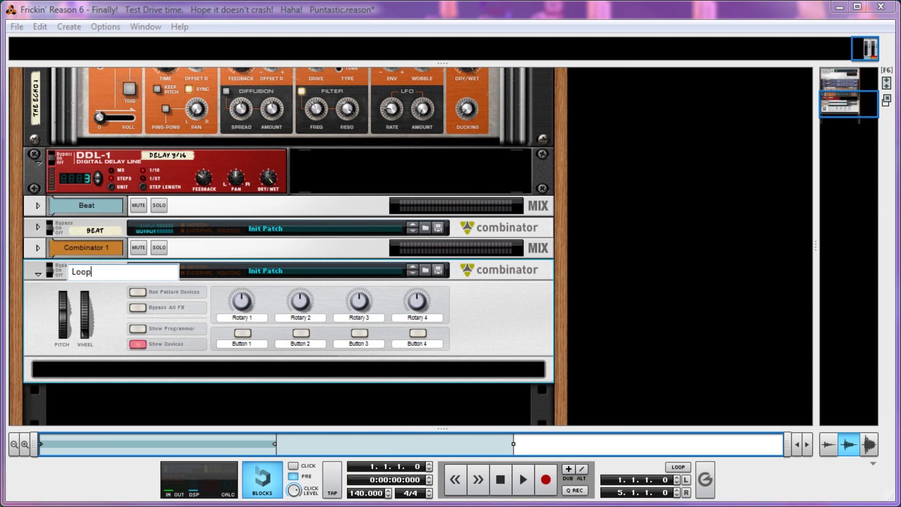
pyautogui.press('Return')
# Step: Create a Dr. OctoRex inside the Loop Combinator and unfold its programmer
pyautogui.rightClick(147, 370)
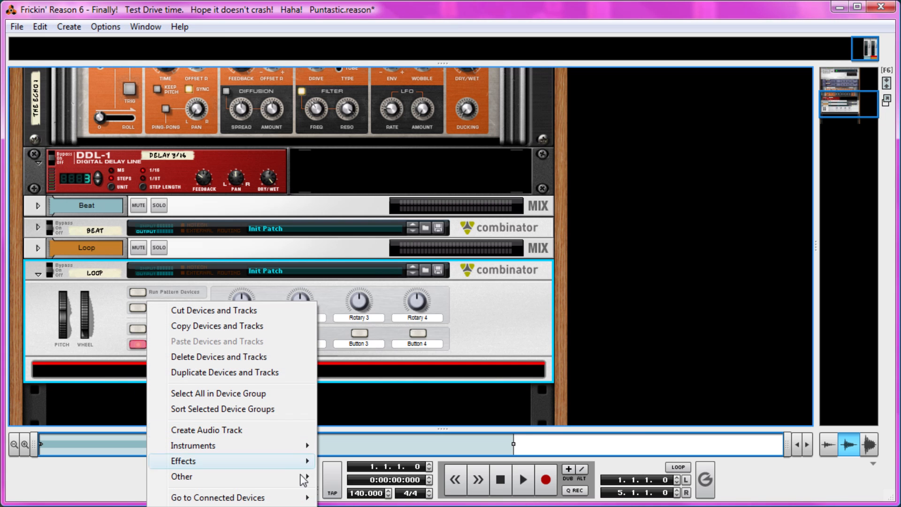
pyautogui.moveTo(292, 461)
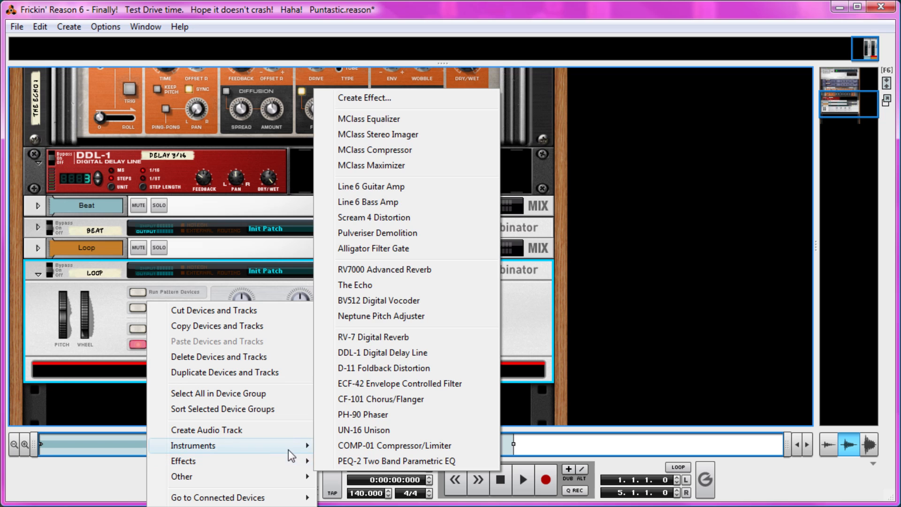
pyautogui.moveTo(292, 445)
pyautogui.click(341, 466)
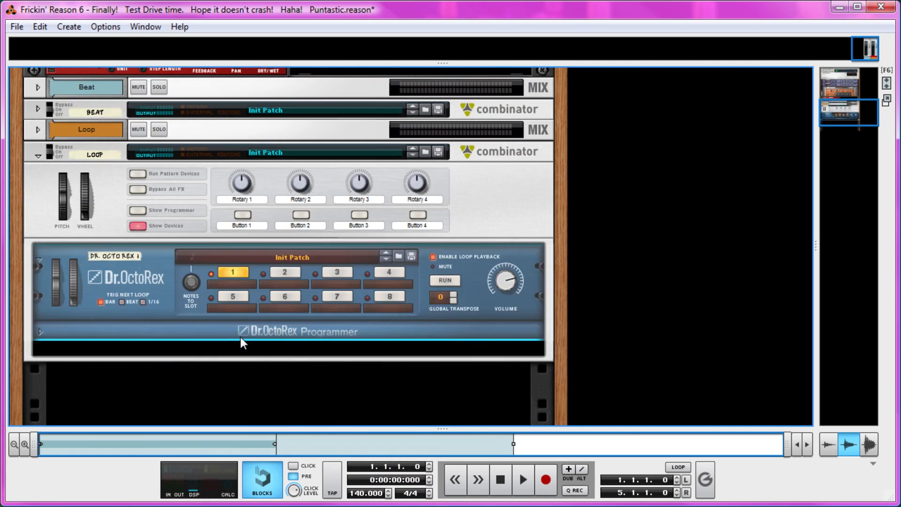
pyautogui.click(42, 334)
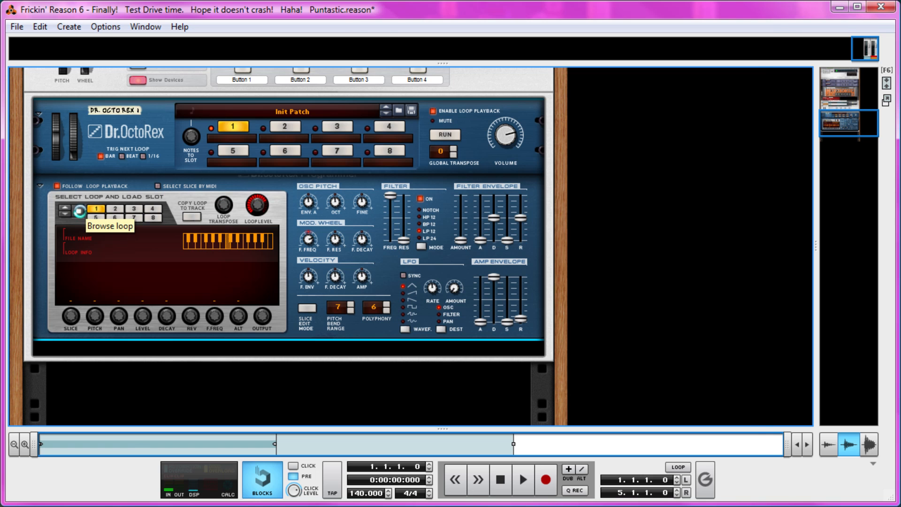
# Step: Open the loop browser for Dr. OctoRex slot 1 at the Drum Loops folder
pyautogui.click(78, 212)
pyautogui.scroll(-1, 435, 293)
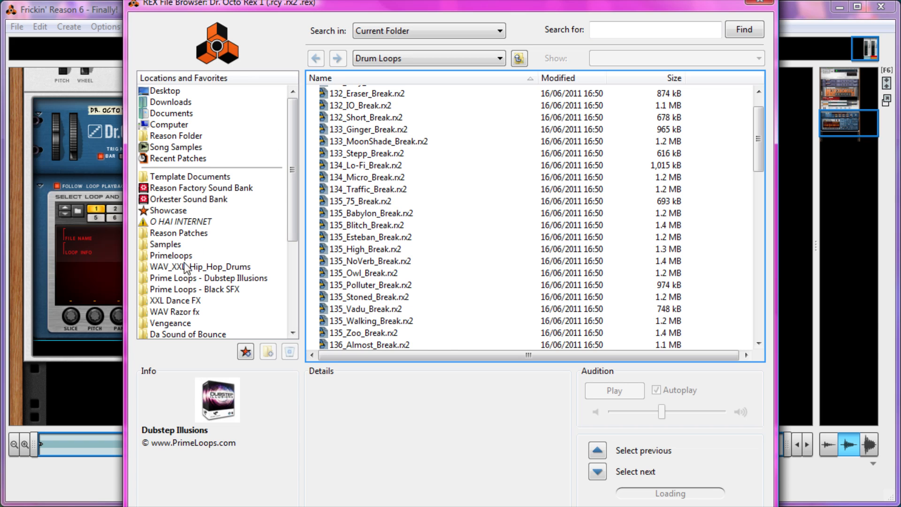
pyautogui.click(384, 61)
pyautogui.click(384, 61)
# Step: Audition the 135 BPM drum breaks one after another, starting from 135_75_Break.rx2
pyautogui.click(360, 201)
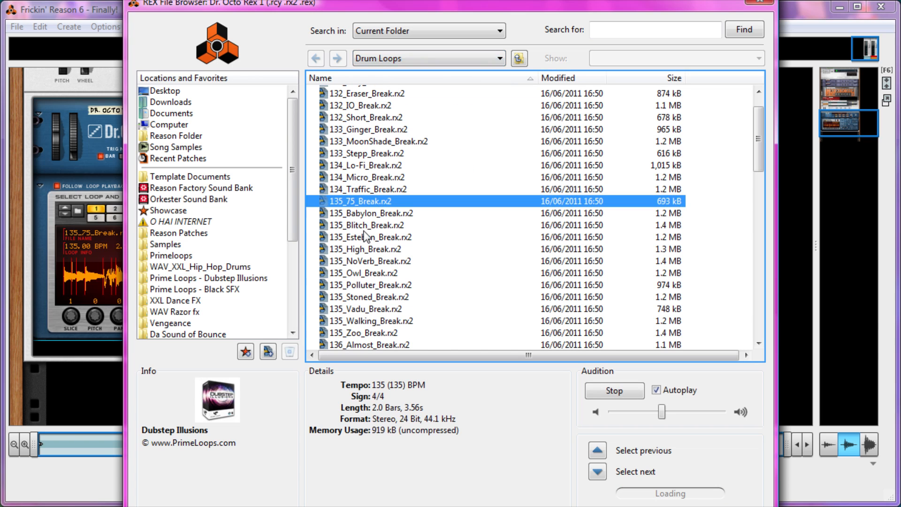
pyautogui.press('Down')
pyautogui.press('Down')
pyautogui.press('Down')
pyautogui.press('Down')
pyautogui.press('Down')
pyautogui.press('Down')
pyautogui.press('Down')
pyautogui.press('Down')
pyautogui.press('Down')
pyautogui.press('Down')
pyautogui.press('Down')
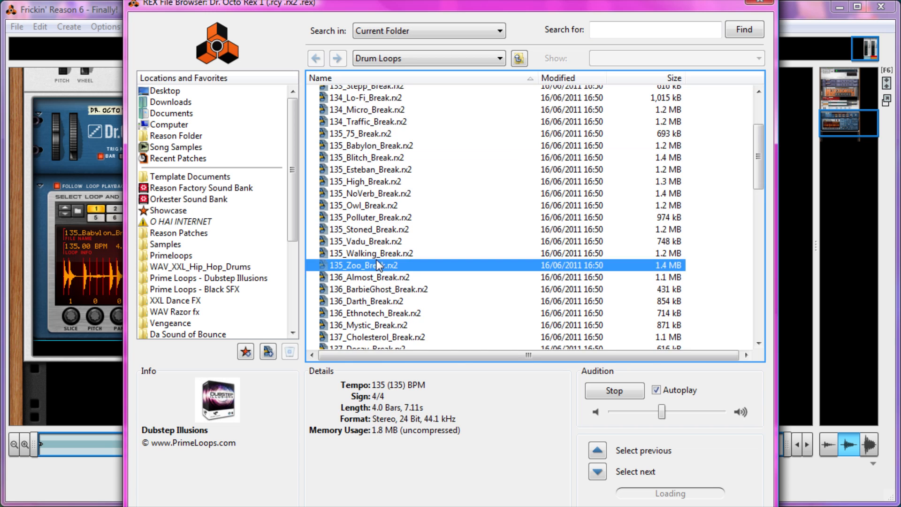
# Step: Audition further breaks, including 136_Mystic, 138_Blackhand, 137_Eggo, 137_Dubbe and 137_Gravity
pyautogui.click(376, 257)
pyautogui.scroll(-2, 378, 272)
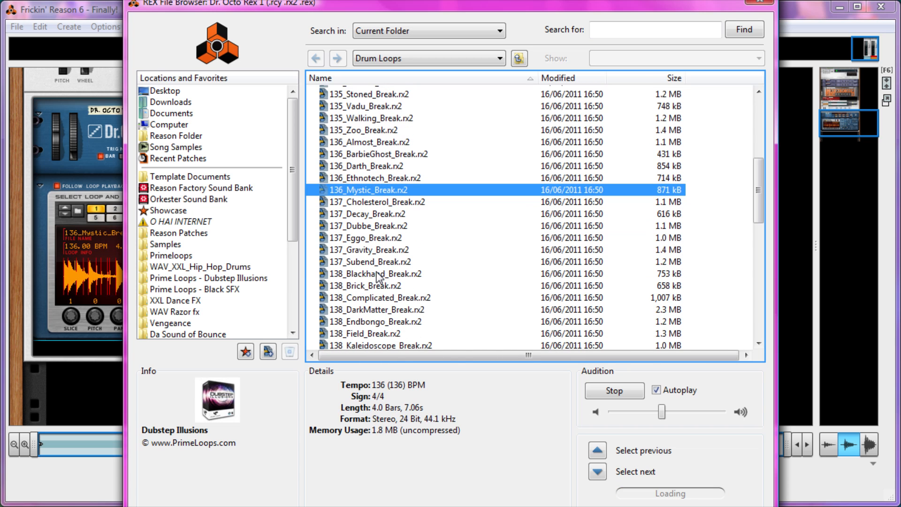
pyautogui.click(377, 273)
pyautogui.scroll(-1, 377, 291)
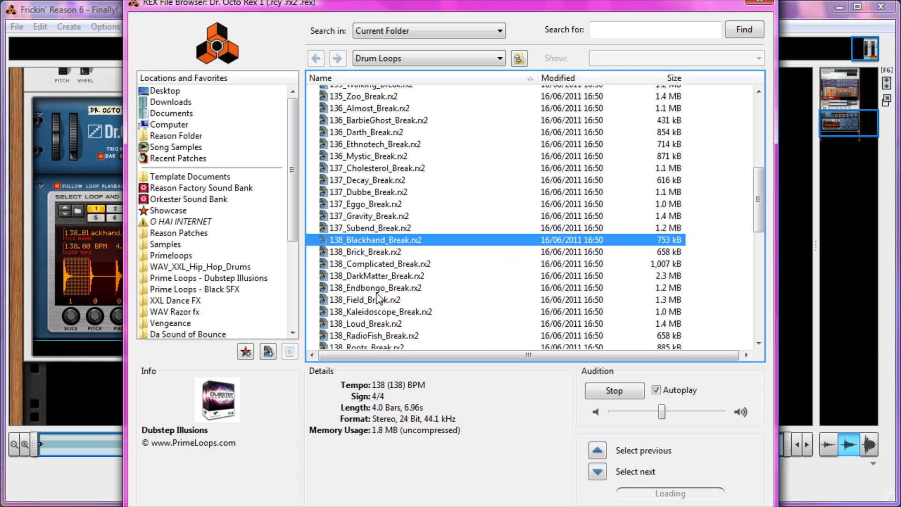
pyautogui.click(356, 204)
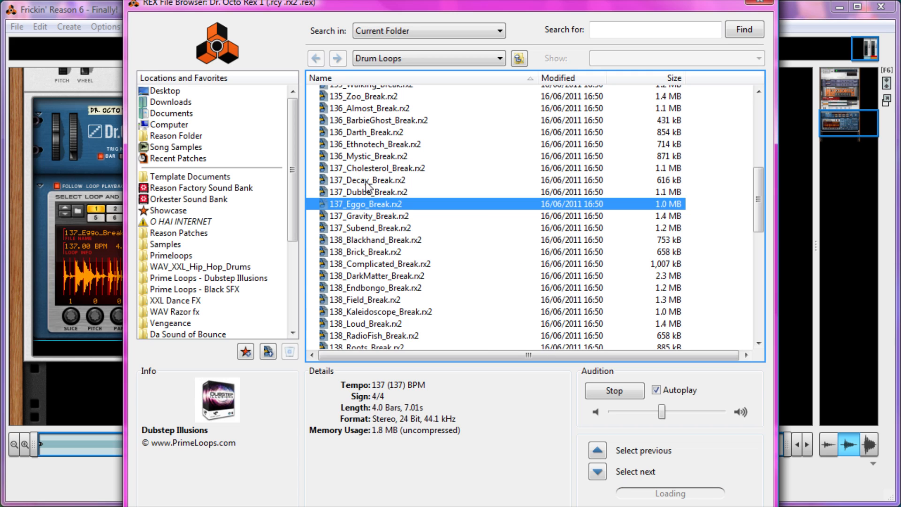
pyautogui.click(360, 195)
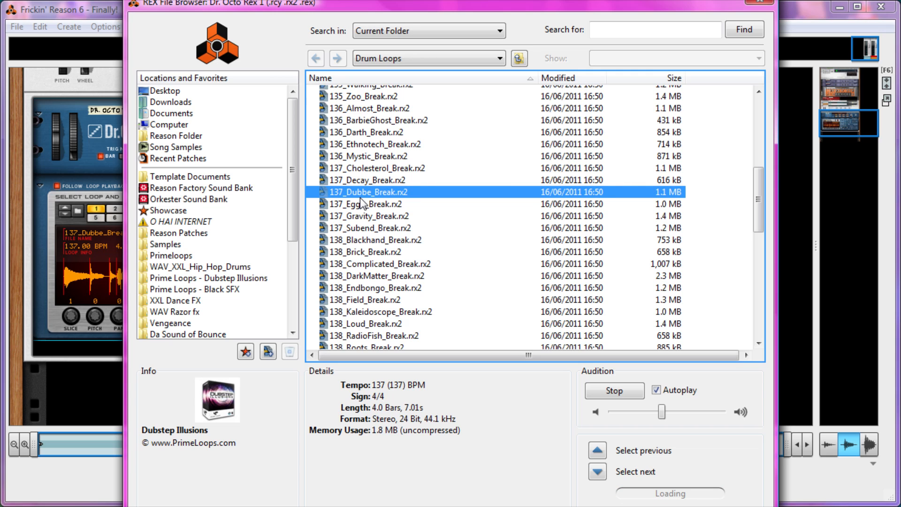
pyautogui.click(354, 216)
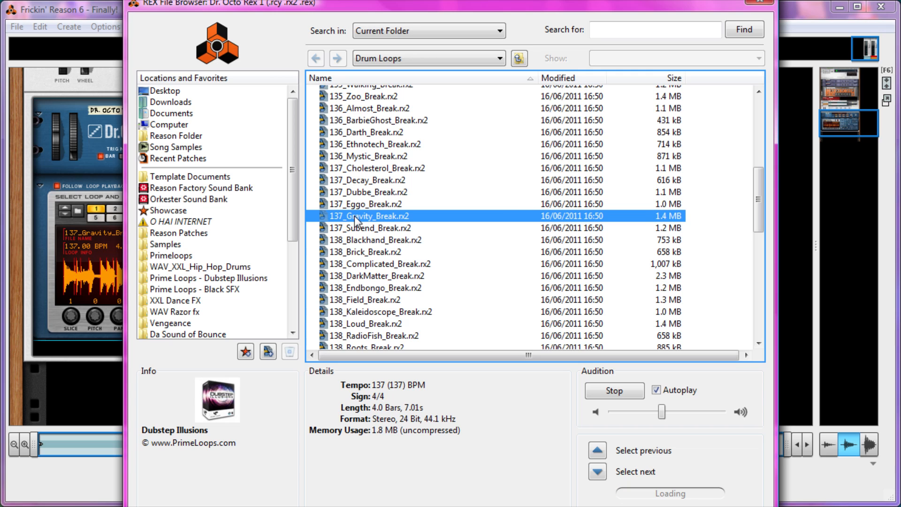
# Step: Compare the 138_Turntablist, 138_Kaleidoscope, 136_Almost, 138_Brick and 137_Eggo breaks by ear
pyautogui.scroll(-3, 347, 248)
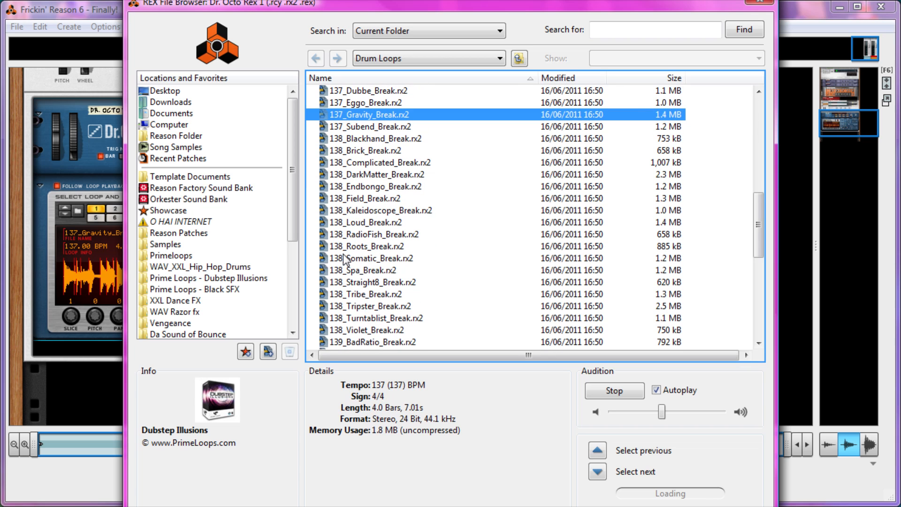
pyautogui.click(369, 321)
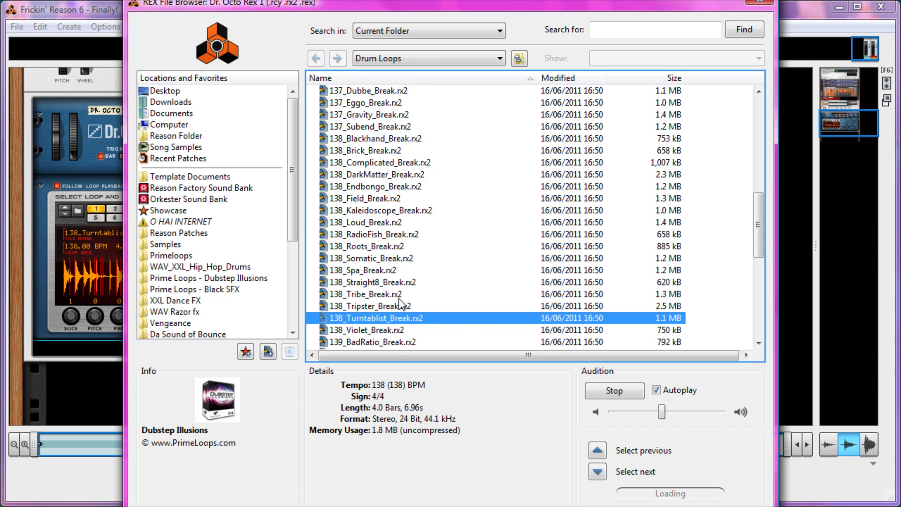
pyautogui.click(365, 210)
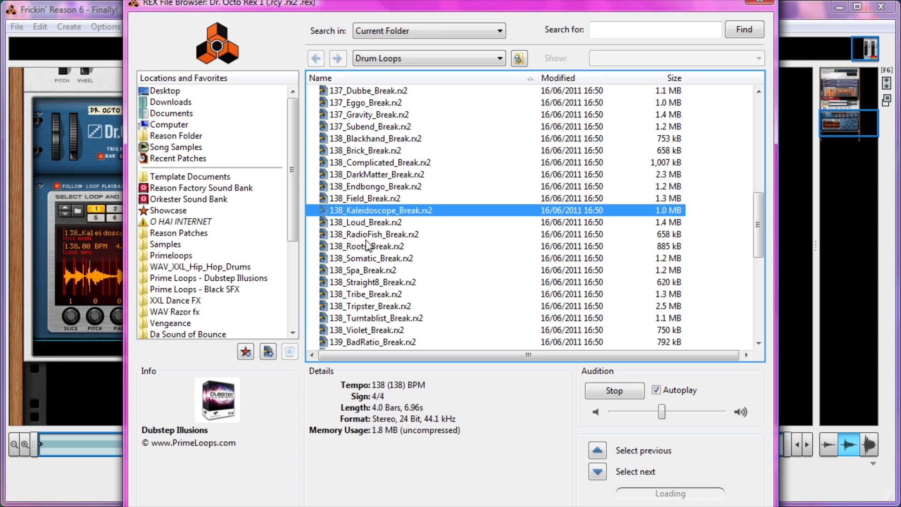
pyautogui.scroll(4, 378, 277)
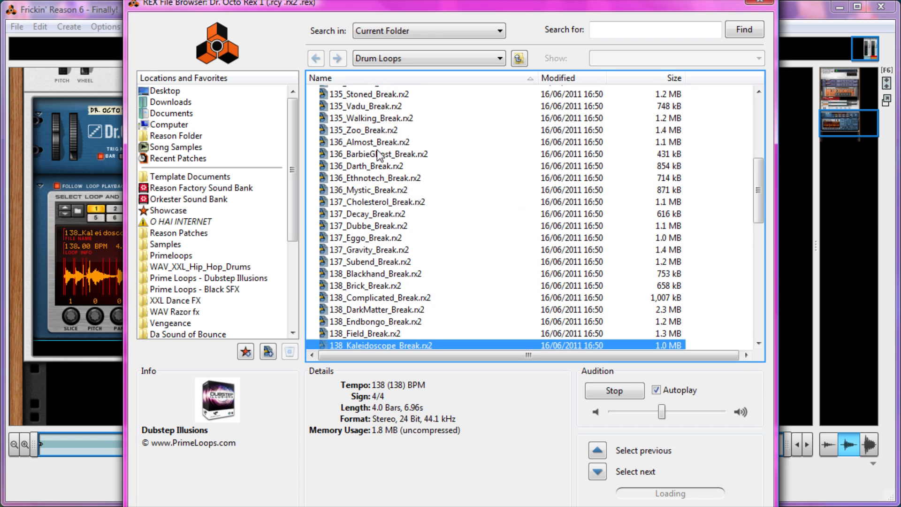
pyautogui.click(379, 142)
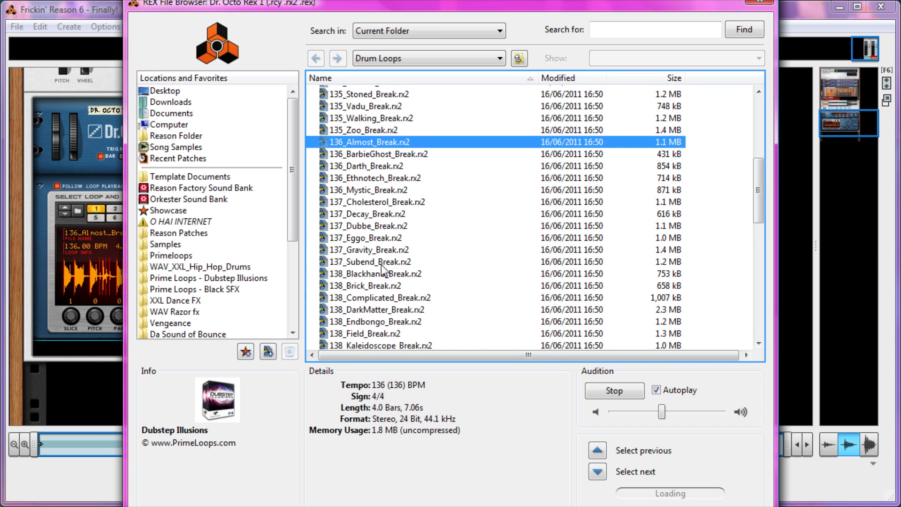
pyautogui.click(381, 291)
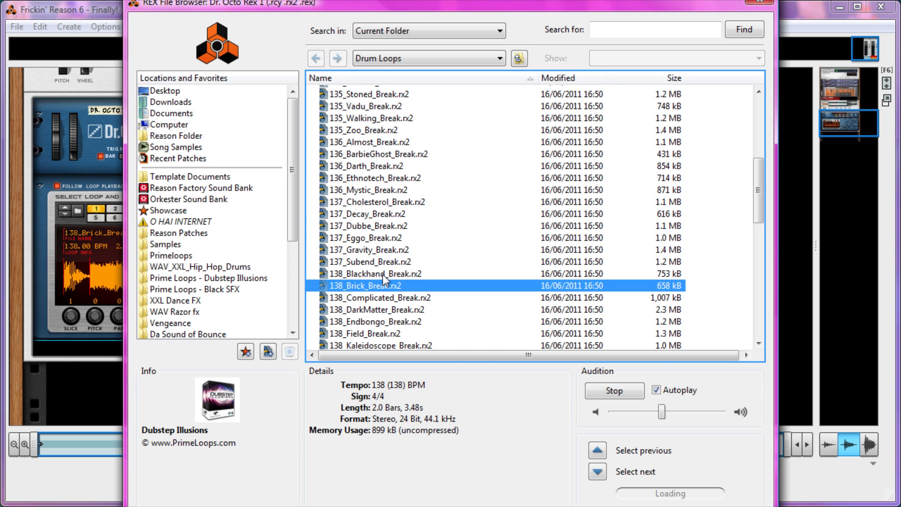
pyautogui.click(372, 237)
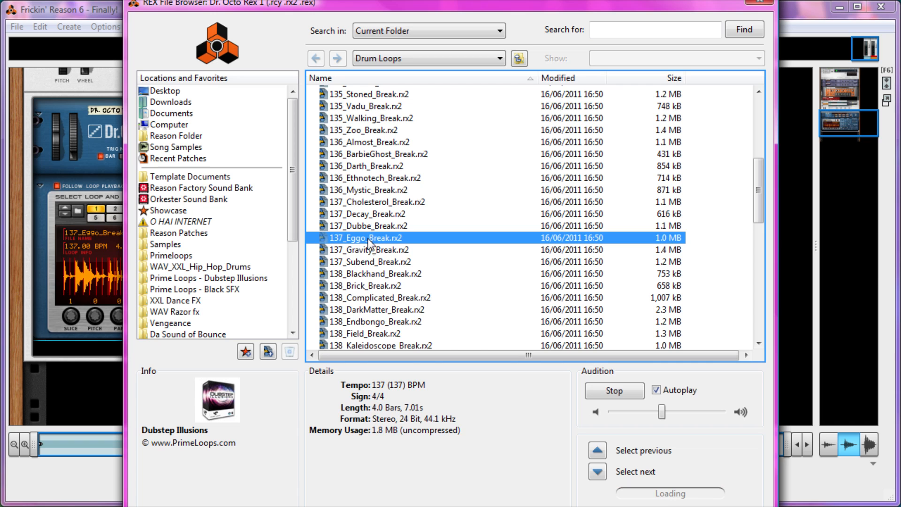
# Step: Audition the 136_Almost, 136_Ethnotech, 136_Mystic and 137_Cholesterol breaks
pyautogui.scroll(2, 371, 230)
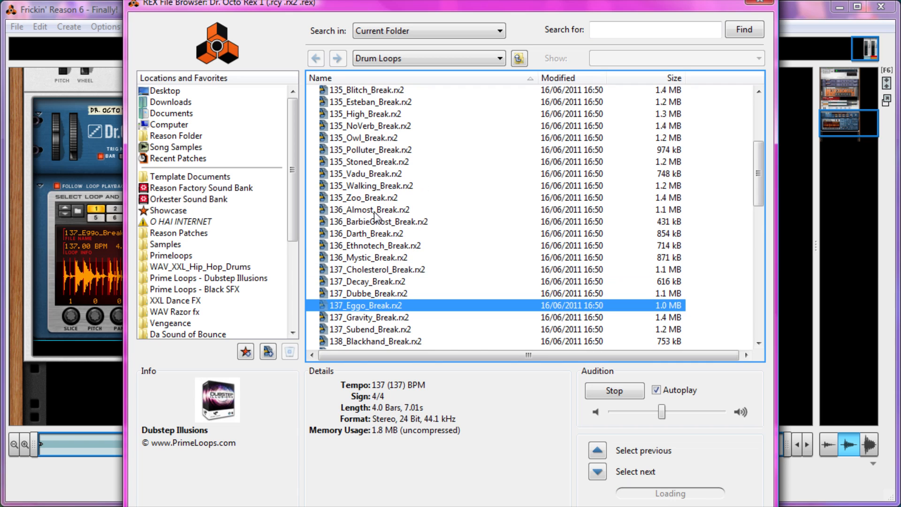
pyautogui.click(373, 212)
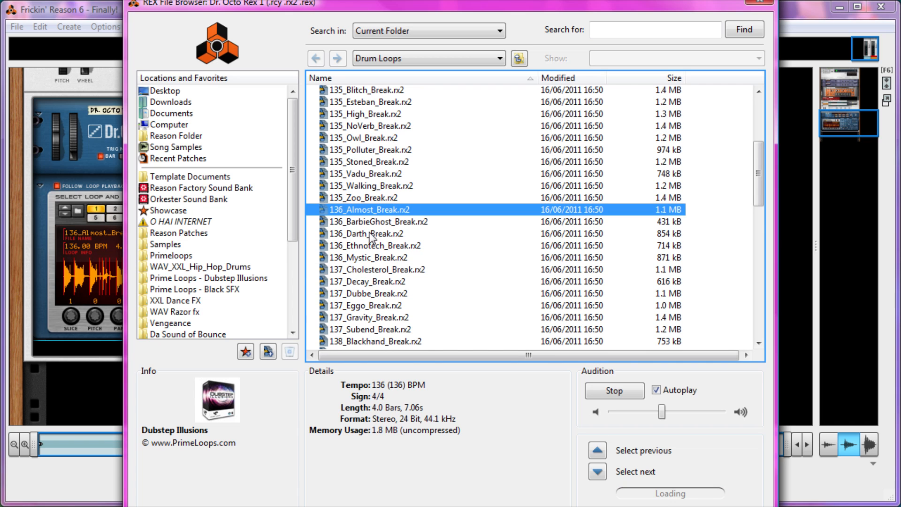
pyautogui.click(360, 244)
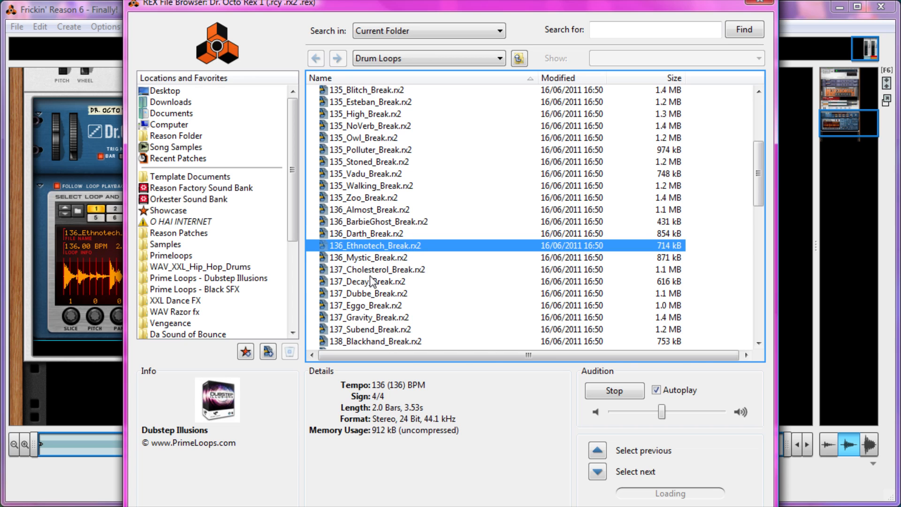
pyautogui.click(388, 257)
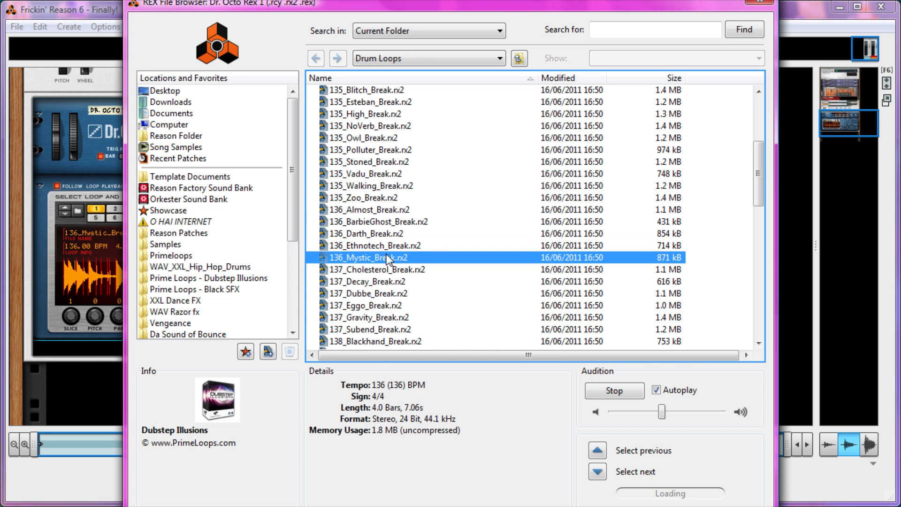
pyautogui.click(370, 269)
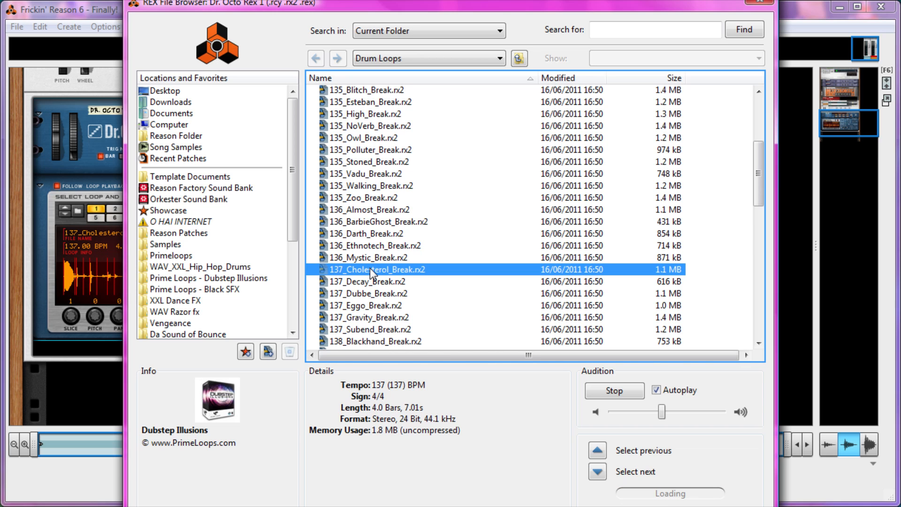
# Step: Compare 137_Decay_Break.rx2 with 137_Dubbe_Break.rx2 and load 137_Decay_Break.rx2 into slot 1
pyautogui.click(369, 282)
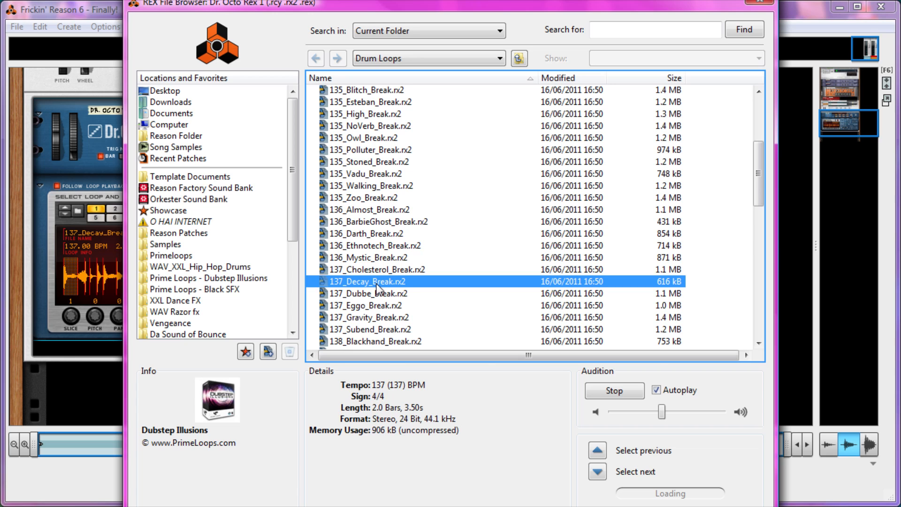
pyautogui.click(375, 292)
pyautogui.click(377, 281)
pyautogui.doubleClick(397, 281)
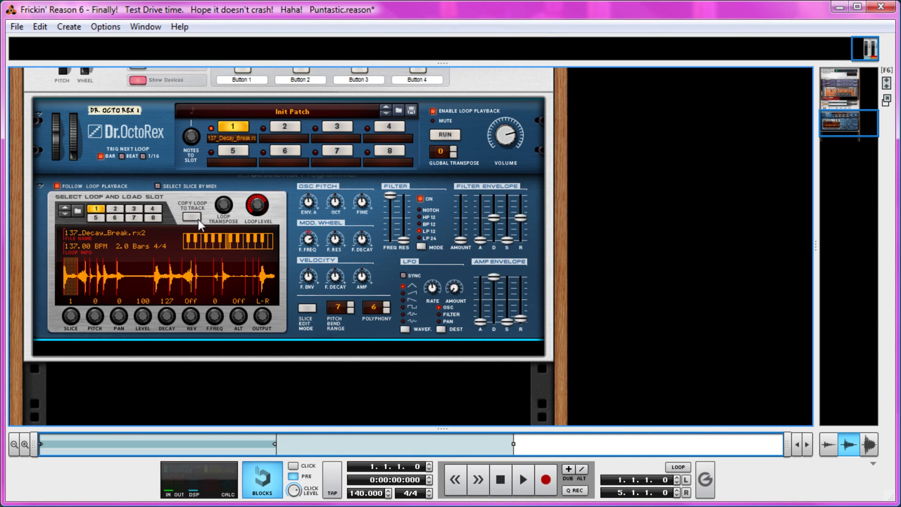
# Step: Copy the 137_Decay_Break loop to its track and turn off Dr. OctoRex's own loop playback while the song plays
pyautogui.moveTo(382, 426); pyautogui.dragTo(331, 496)
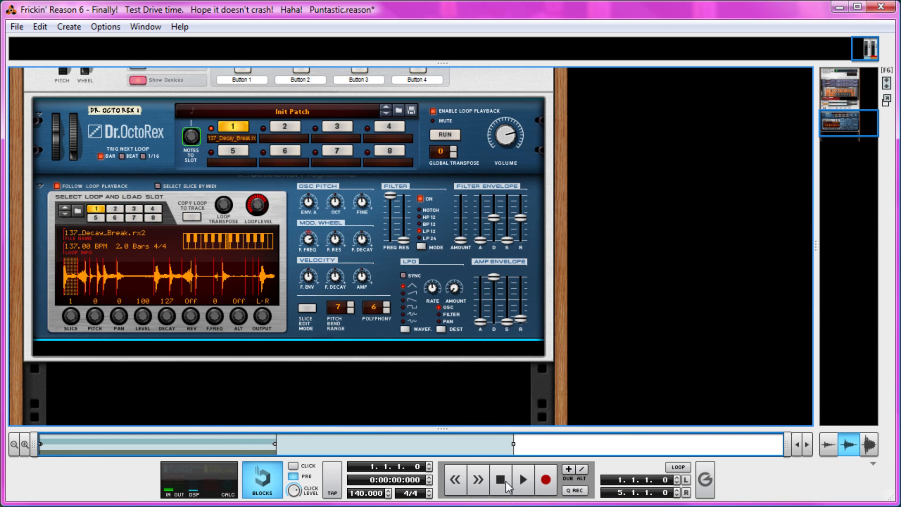
pyautogui.press('space')
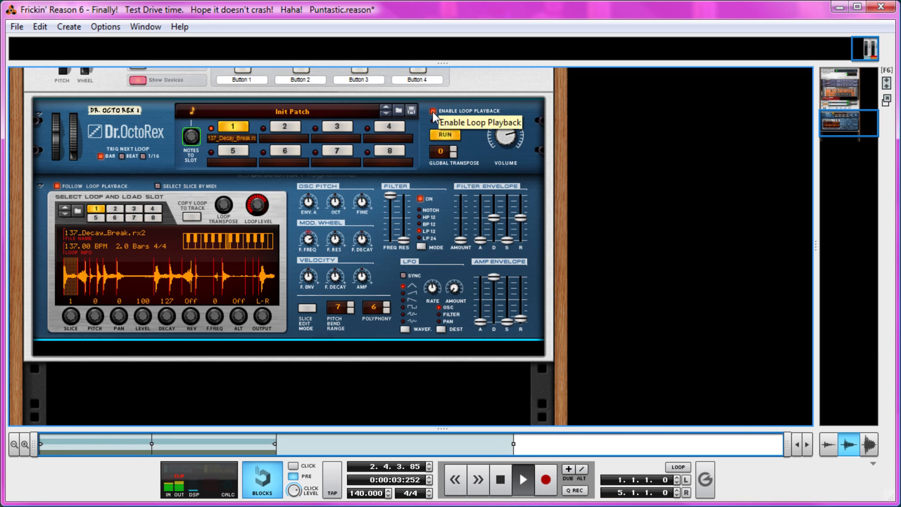
pyautogui.click(433, 112)
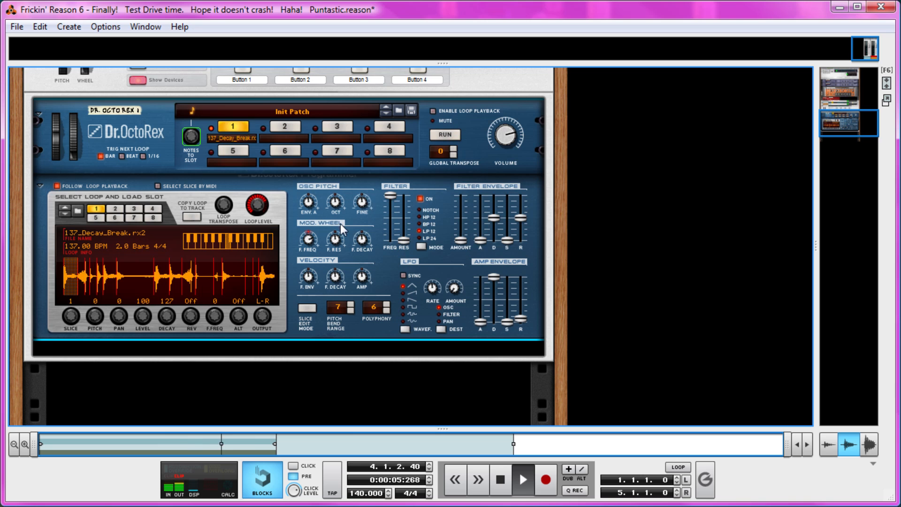
# Step: Stop the song, turn on transport looping for bars 1 to 5 and play from the start
pyautogui.scroll(2, 313, 277)
pyautogui.scroll(10, 313, 278)
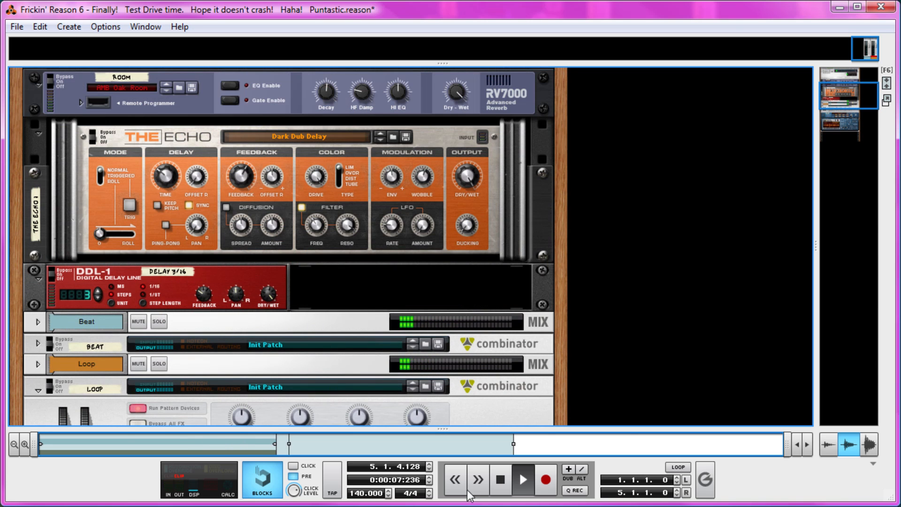
pyautogui.click(501, 480)
pyautogui.click(677, 467)
pyautogui.click(522, 478)
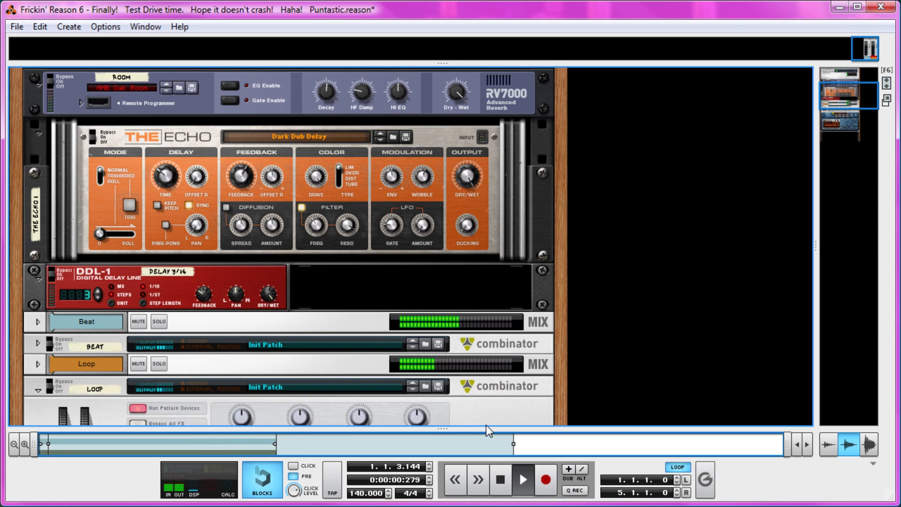
# Step: Lower the Beat channel's fader to -3.05 dB in the main mixer and stop playback
pyautogui.moveTo(479, 428); pyautogui.dragTo(481, 241)
pyautogui.moveTo(448, 63); pyautogui.dragTo(423, 408)
pyautogui.scroll(-5, 498, 267)
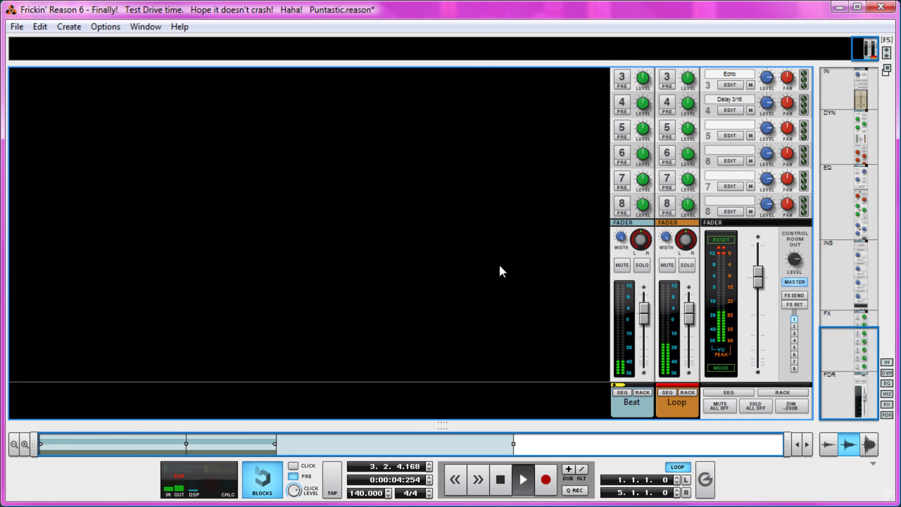
pyautogui.moveTo(644, 320)
pyautogui.mouseDown()
pyautogui.moveTo(643, 332)
pyautogui.moveTo(641, 324)
pyautogui.mouseUp()
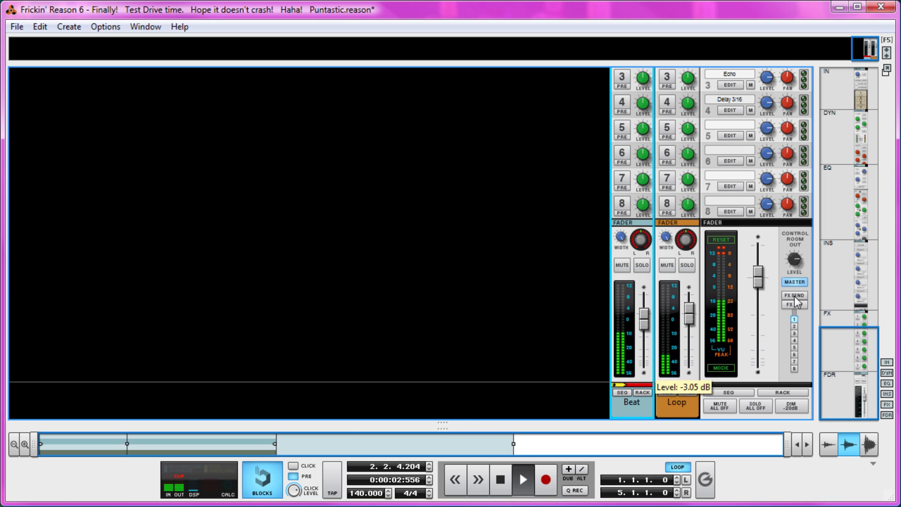
pyautogui.press('space')
# Step: Return to the rack, fold up the Loop Combinator and save the song
pyautogui.moveTo(450, 426); pyautogui.dragTo(449, 136)
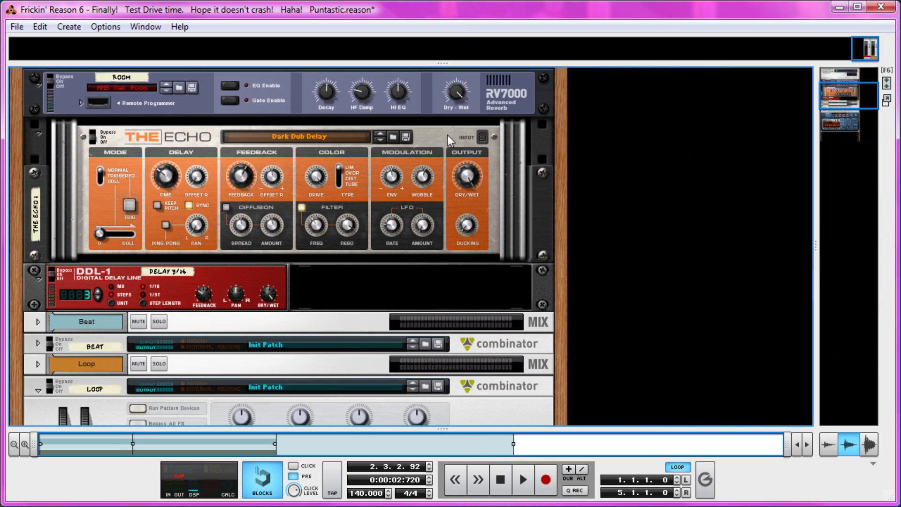
pyautogui.scroll(-1, 181, 333)
pyautogui.click(38, 347)
pyautogui.hotkey('ctrl', 's')
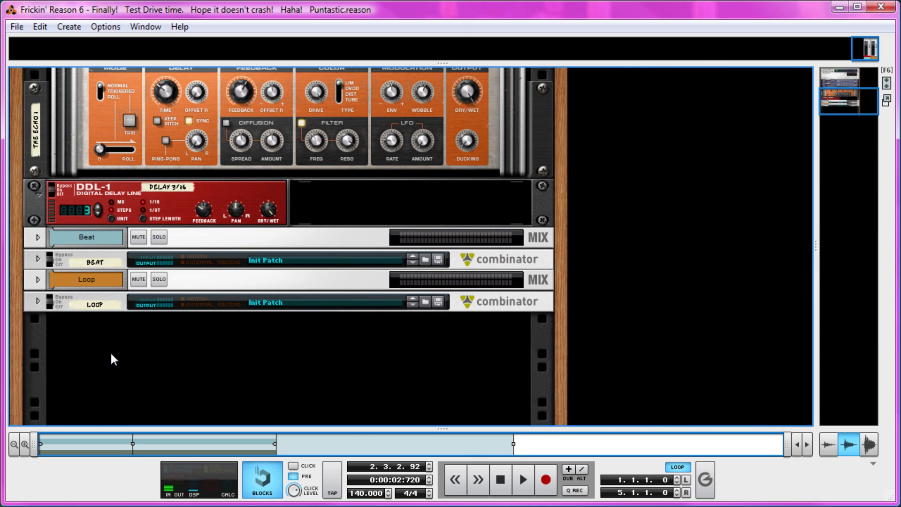
# Step: Open the device creation choices for the empty rack space below the Loop Combinator
pyautogui.scroll(-1, 159, 340)
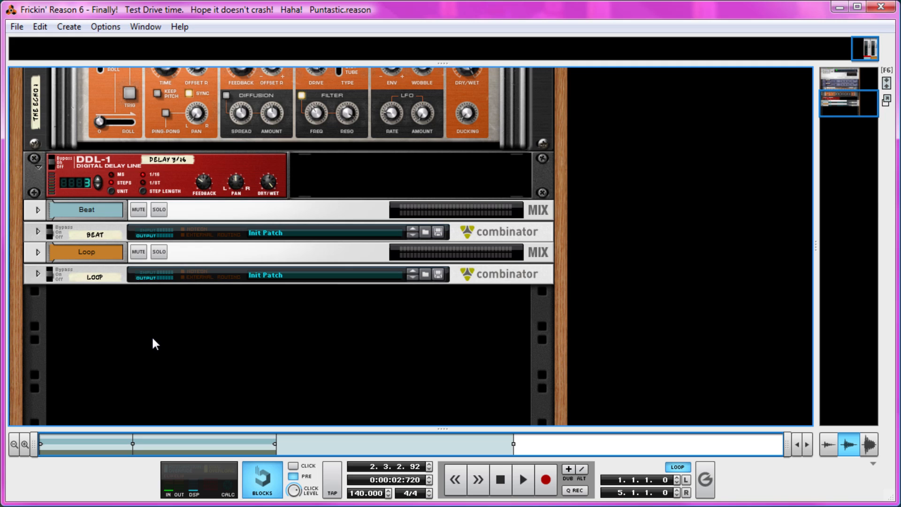
pyautogui.rightClick(157, 341)
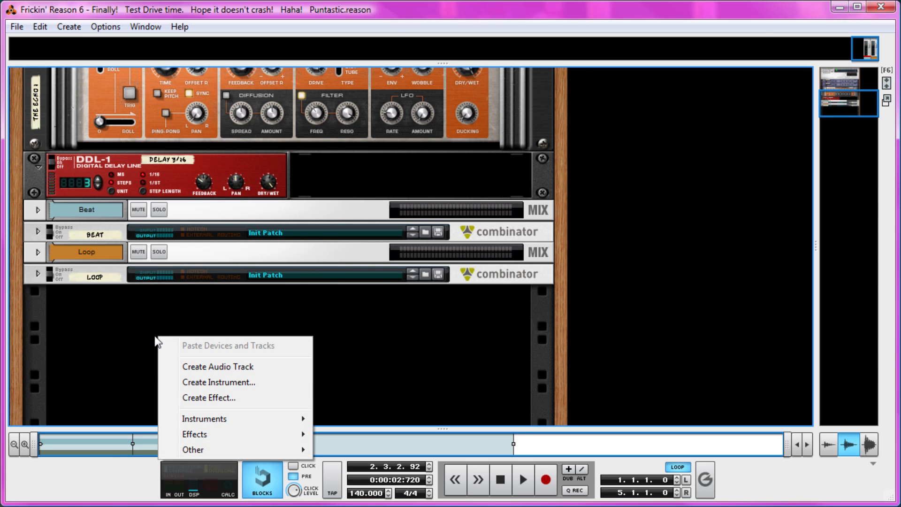